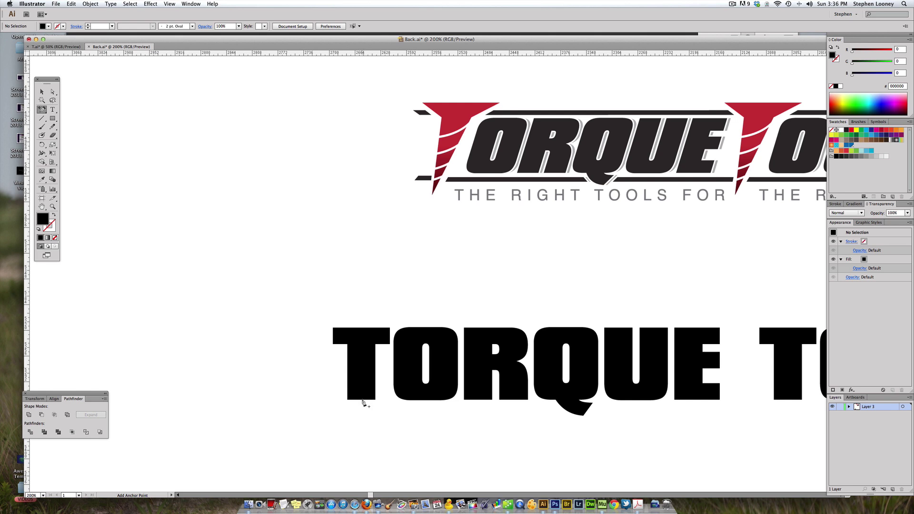
Taper the first T's stem to a point by adding a bottom-centre anchor and deleting the two bottom corner points.
left_click(363, 400)
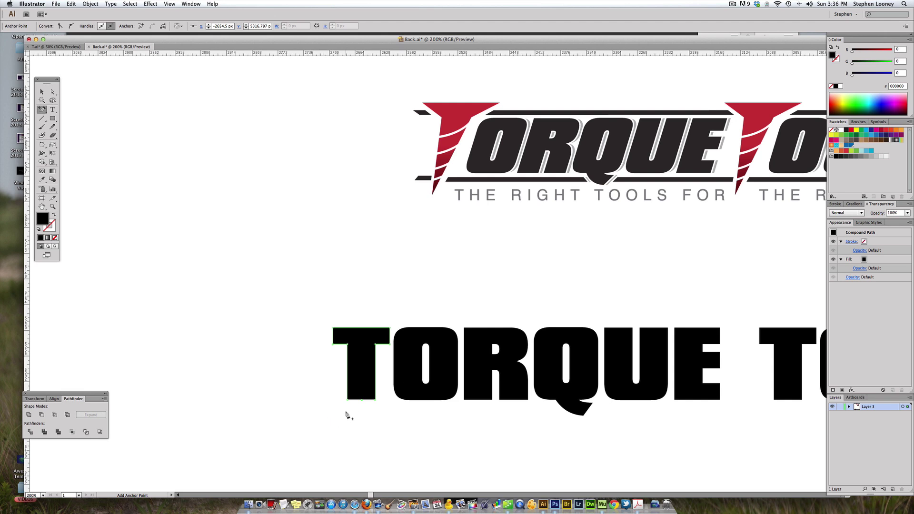
left_click_drag(42, 109, 79, 127)
left_click(348, 399)
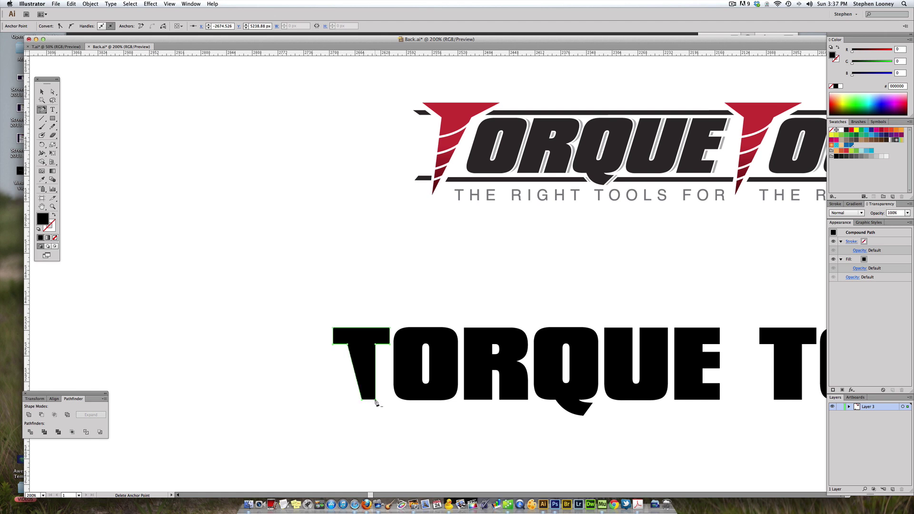
left_click(375, 399)
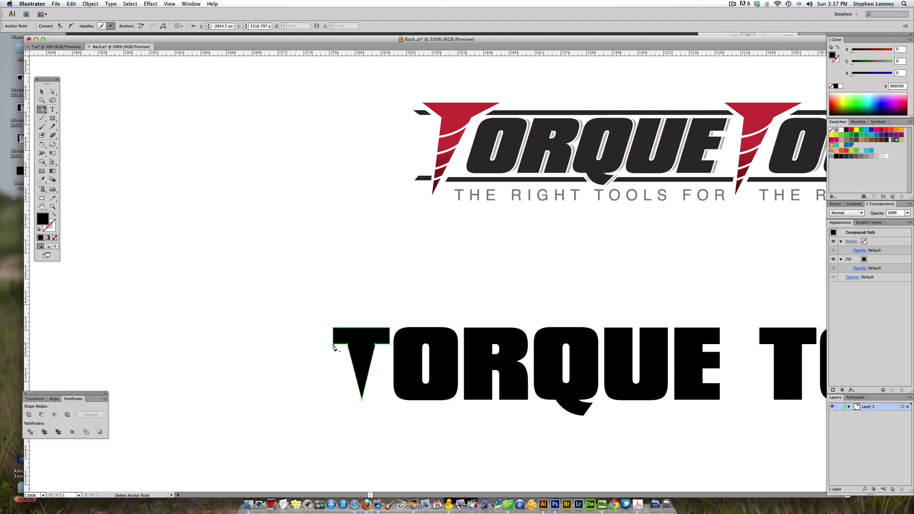
Delete the two lower corner points of the first T's crossbar and raise the letter slightly above the others.
left_click(333, 343)
left_click(389, 344)
key("q")
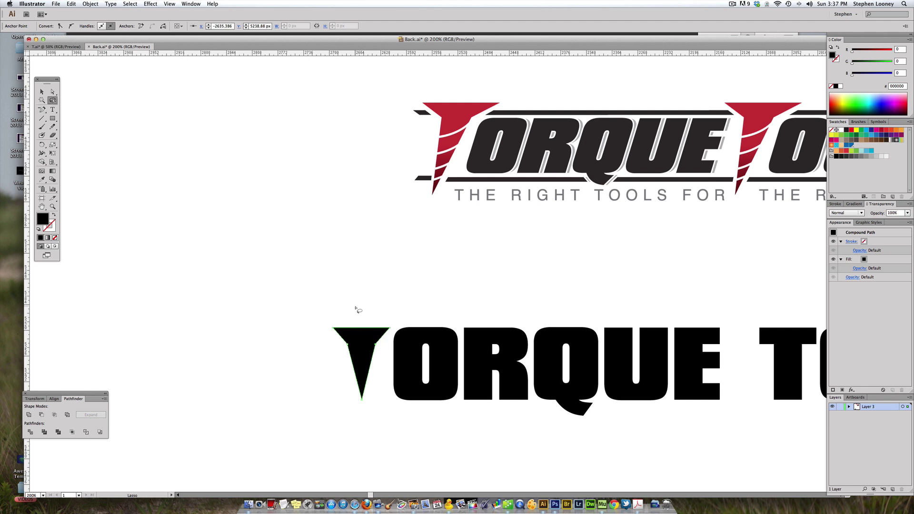
left_click(356, 307)
key("a")
left_click(349, 316)
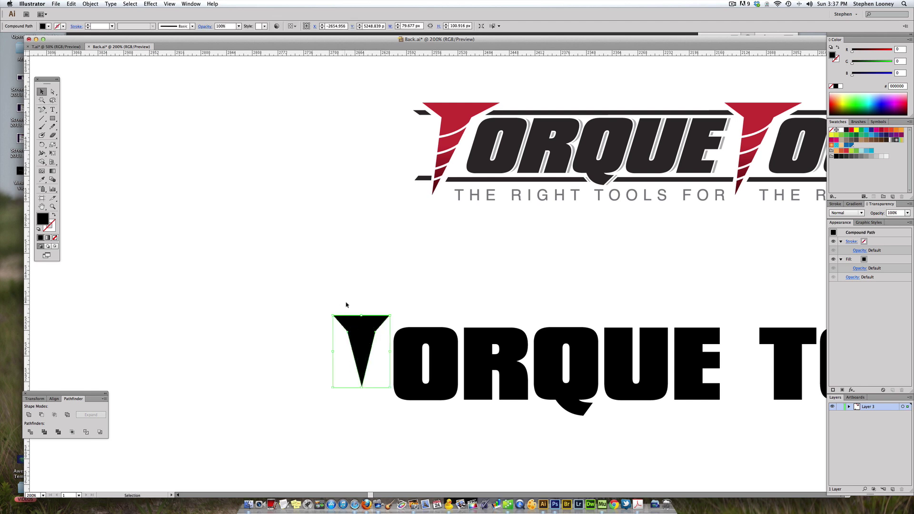
Extend the upper-left corner of the T's head outward to the left.
left_click(333, 316)
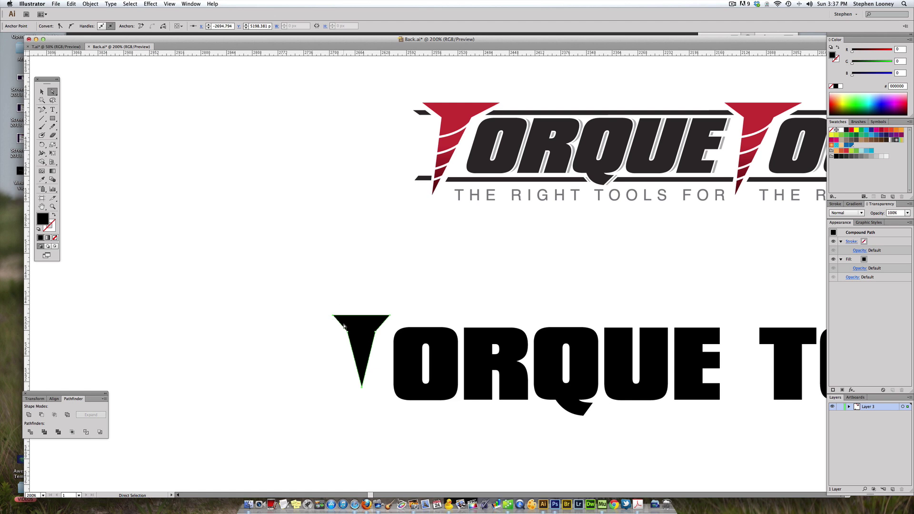
key("Left")
key("Left")
key("Left")
key("Left")
key("Left")
key("Left")
key("Left")
key("Left")
key("Left")
key("Left")
key("Left")
key("Left")
key("Left")
Extend the upper-right corner of the T's head outward to the right, matching the left side.
left_click_drag(402, 316, 382, 310)
key("Right")
key("Right")
key("Right")
key("Right")
key("Right")
key("Right")
key("Right")
key("Right")
key("Right")
key("Right")
key("Right")
key("Right")
key("Right")
key("Right")
key("Right")
key("Right")
key("Right")
key("Right")
key("Right")
key("Right")
left_click(405, 269)
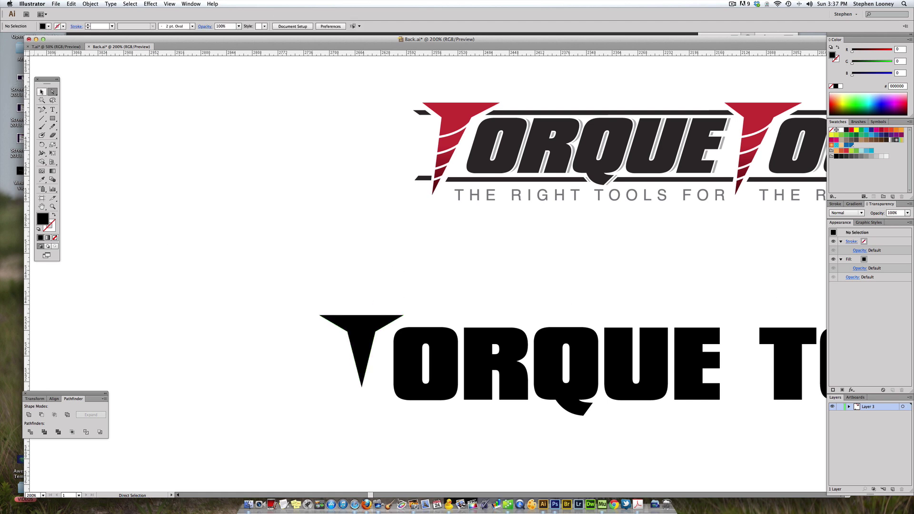
Examine the finished Torque Toolz reference logo alongside the reshaped T in the black lettering.
left_click(42, 92)
left_click_drag(382, 260, 361, 255)
left_click(427, 272, "alt")
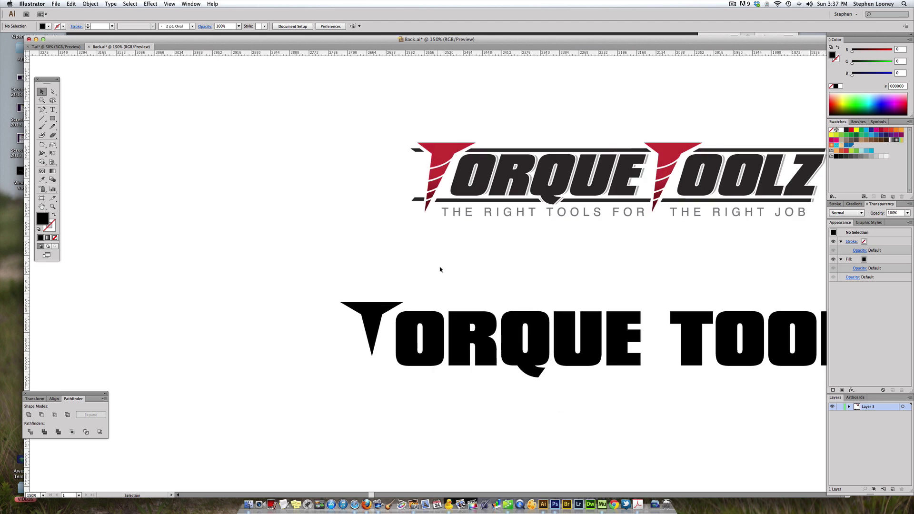
left_click_drag(438, 268, 375, 265)
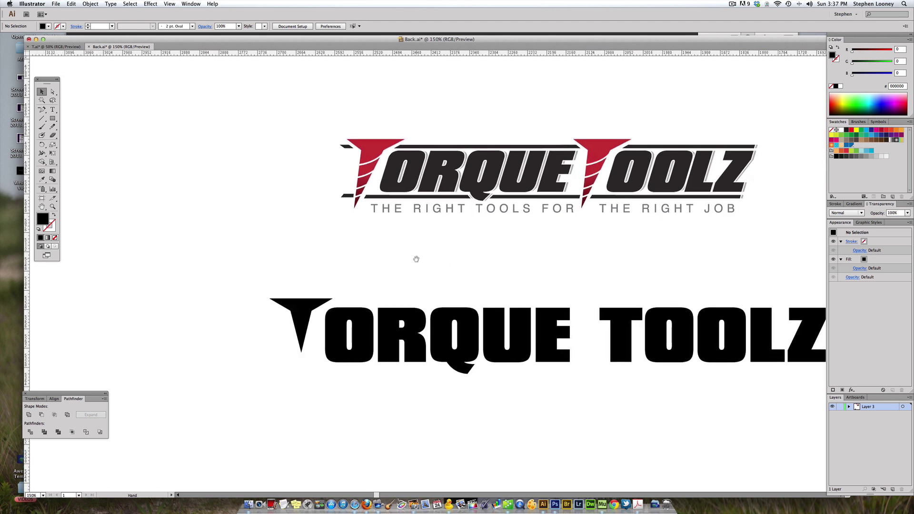
left_click(439, 211)
left_click(281, 260)
scroll(300, 302, "up", 1)
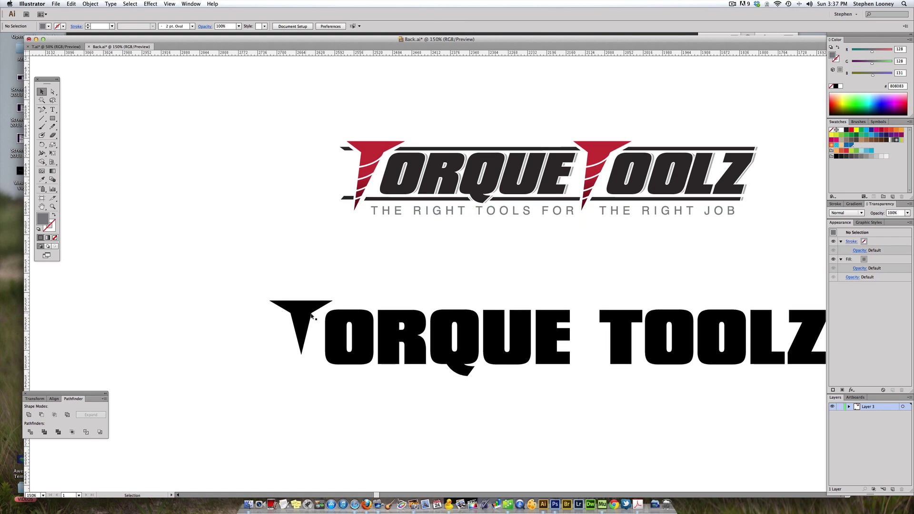
scroll(313, 315, "up", 3)
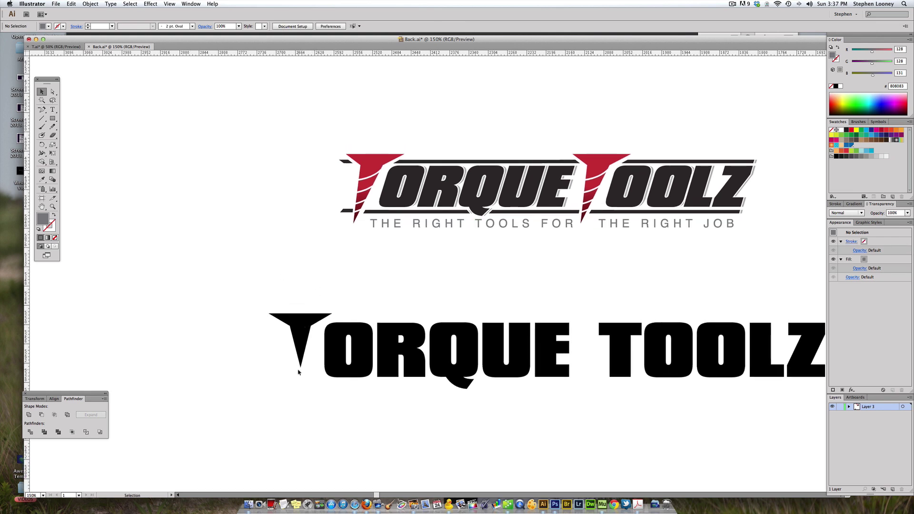
Pull the T's pointed tip straight down to about the baseline of the neighbouring letters.
key("a")
left_click(301, 369)
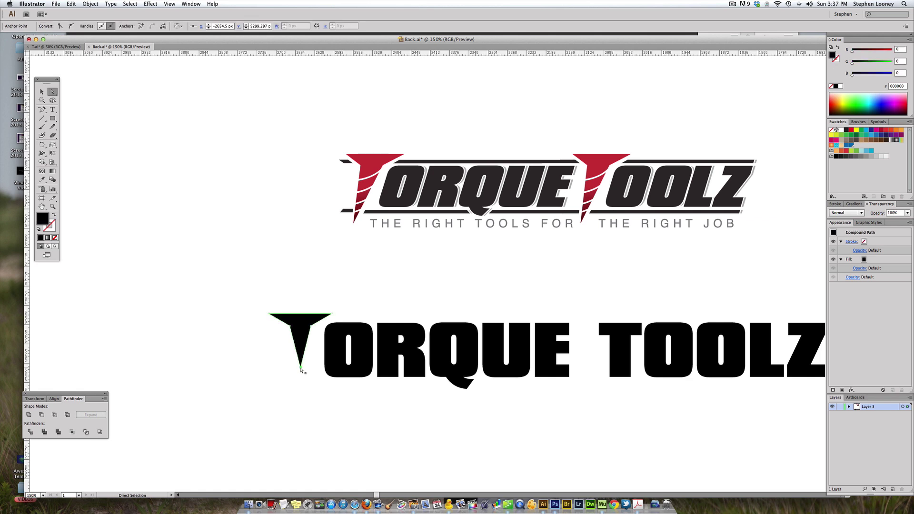
left_click_drag(301, 370, 300, 376)
left_click_drag(301, 350, 347, 350)
key("super+z")
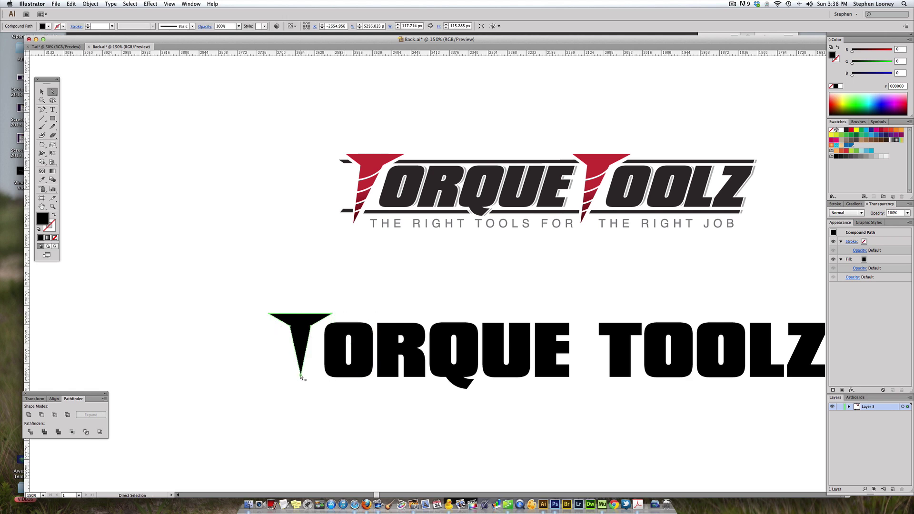
left_click_drag(307, 381, 298, 374)
left_click(309, 379)
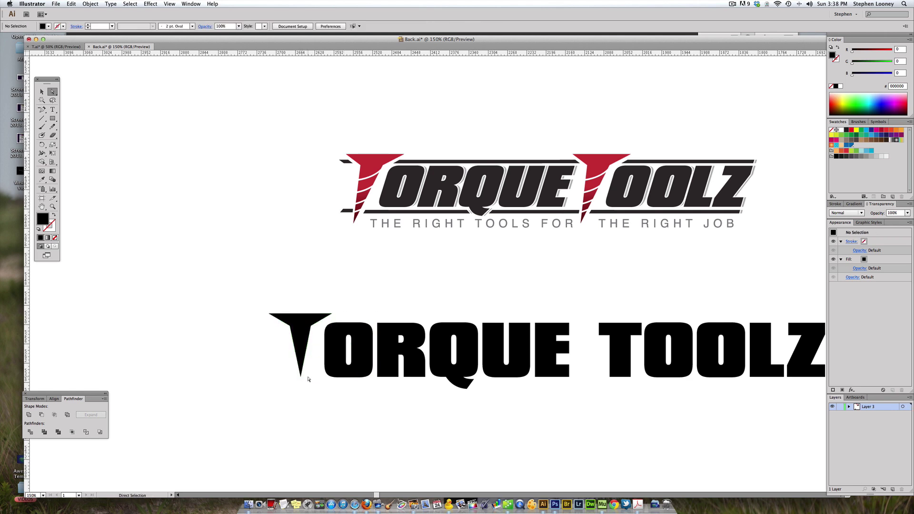
Delete the plain T at the start of TOOLZ.
left_click_drag(250, 54, 268, 379)
left_click_drag(595, 306, 634, 366)
key("Delete")
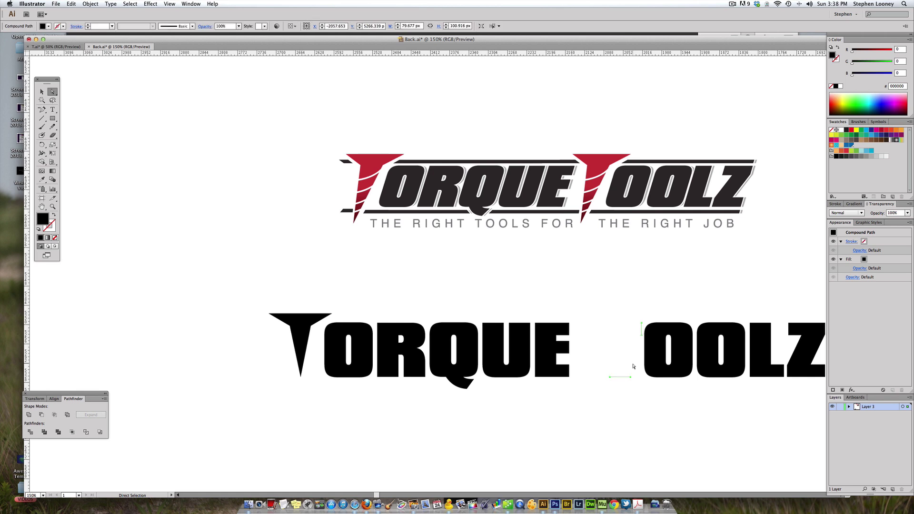
Place a copy of the reshaped T in the gap before OOLZ.
left_click(301, 328, "alt")
left_click_drag(301, 328, 626, 328)
scroll(656, 307, "right", 2)
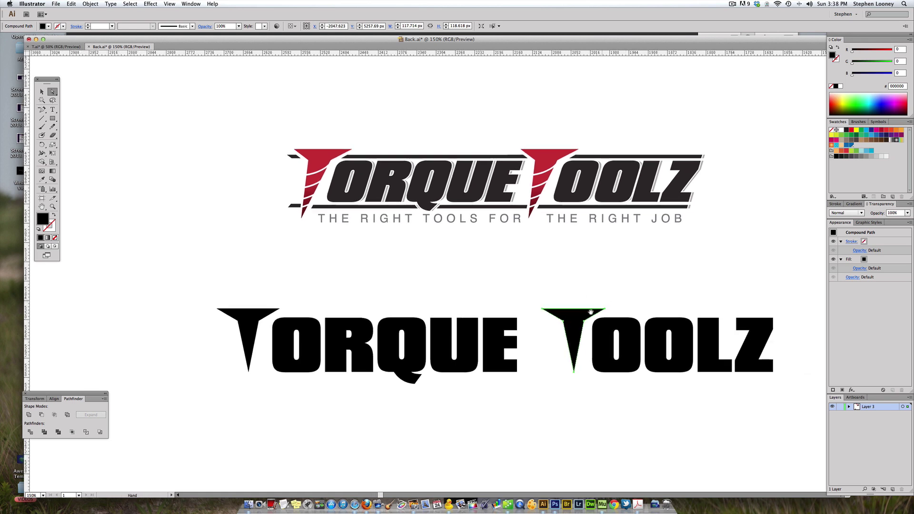
left_click(588, 303)
scroll(573, 290, "right", 1)
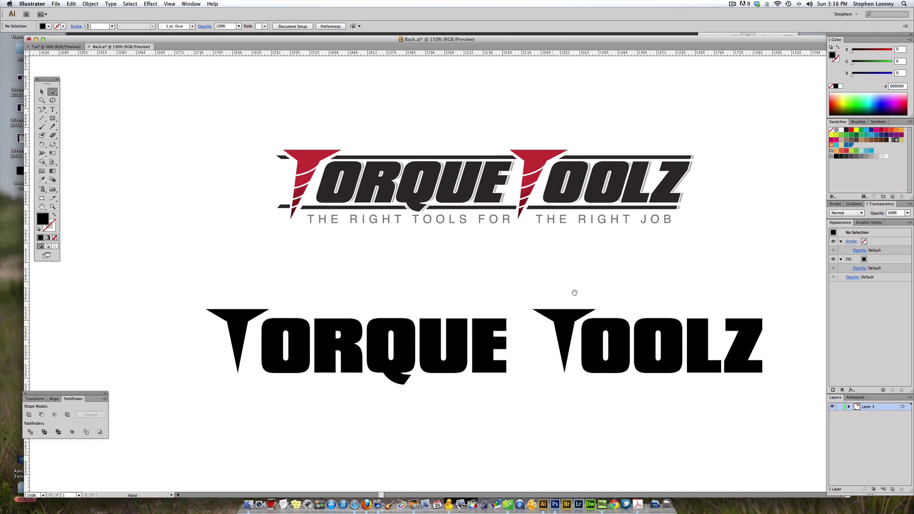
Undo the placement of the copied T before OOLZ.
left_click(42, 92)
key("super+z")
key("super+z")
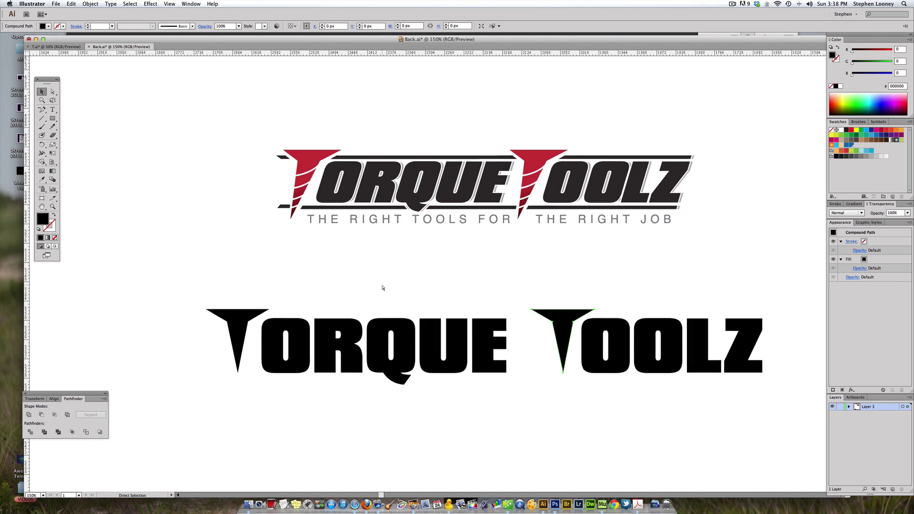
left_click(381, 286)
scroll(355, 312, "left", 2)
scroll(355, 300, "right", 2)
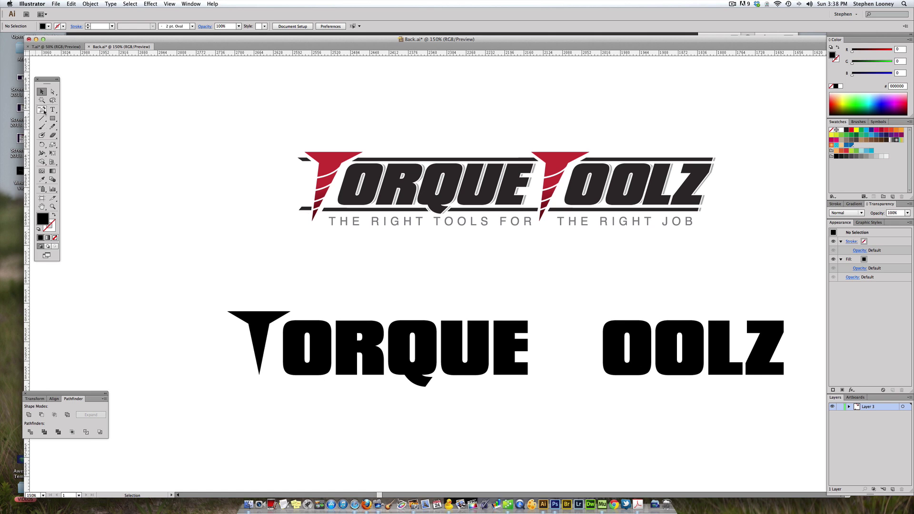
Draw a curved, slanting path across the upper part of the T's stem with the Pen tool.
left_click_drag(44, 111, 64, 113)
left_click(238, 333)
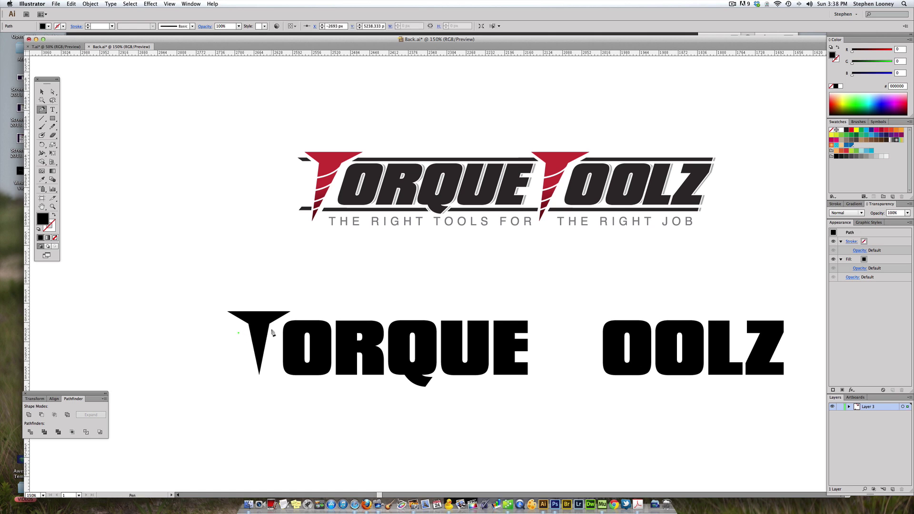
left_click_drag(257, 338, 289, 317)
Give the curved path a white stroke and no fill.
left_click(39, 230)
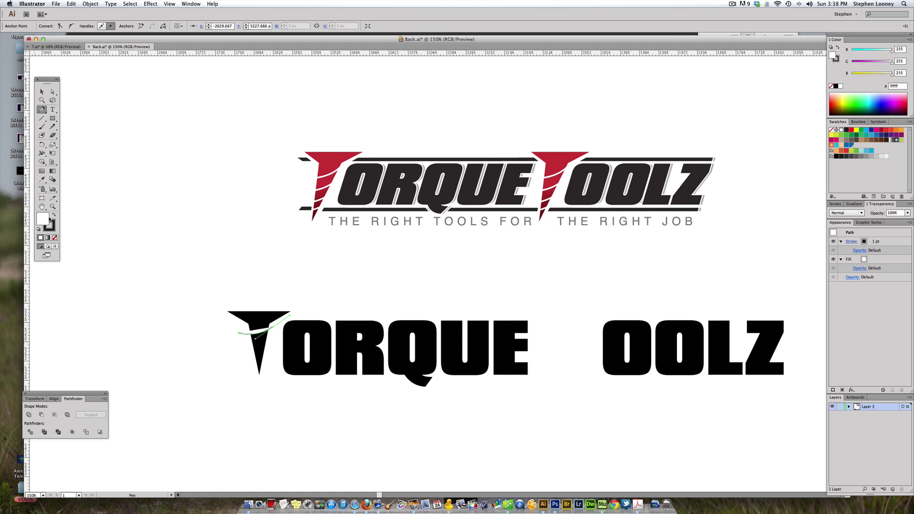
left_click(53, 217)
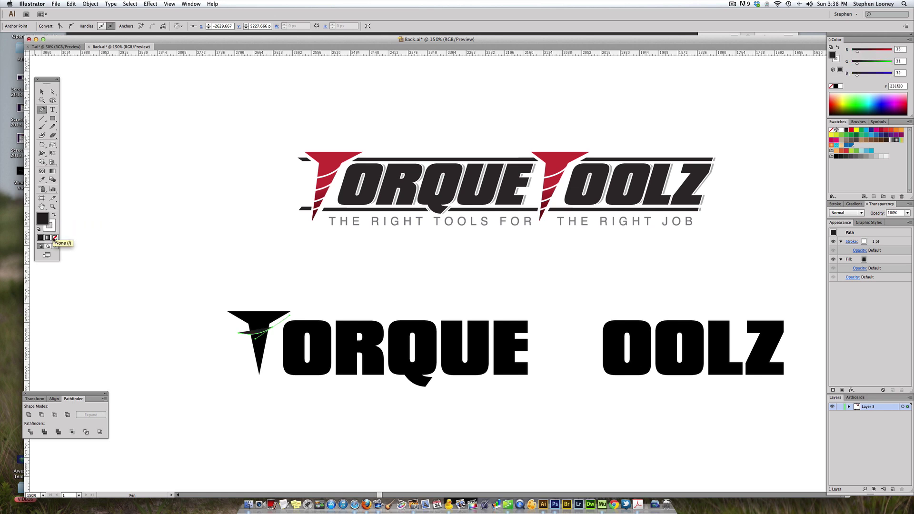
left_click(54, 238)
left_click(41, 91)
left_click(229, 297)
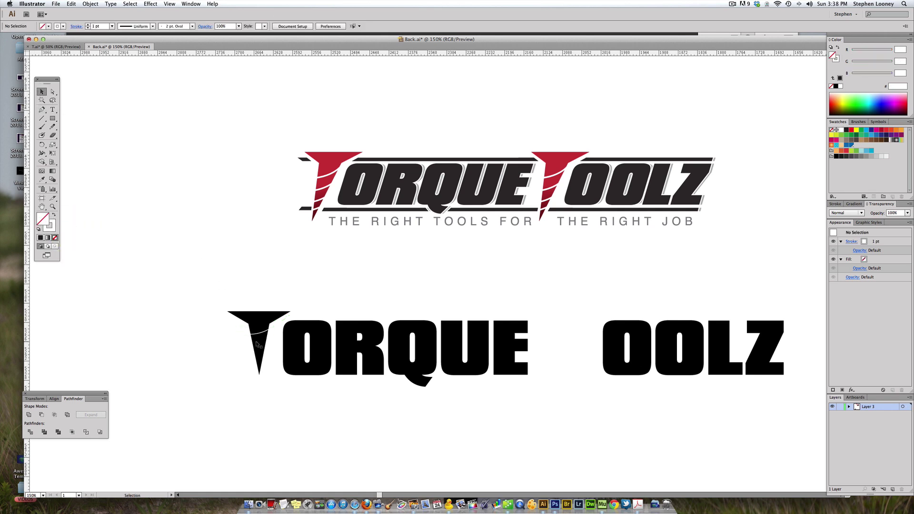
Set the white curve's stroke weight to 3 pt.
left_click(264, 332)
left_click(264, 332)
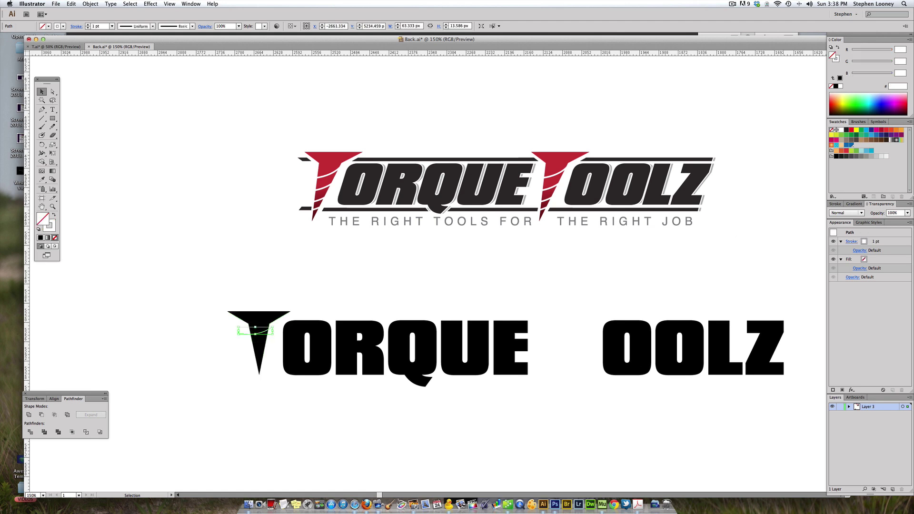
left_click(835, 204)
left_click(855, 211)
left_click(856, 212)
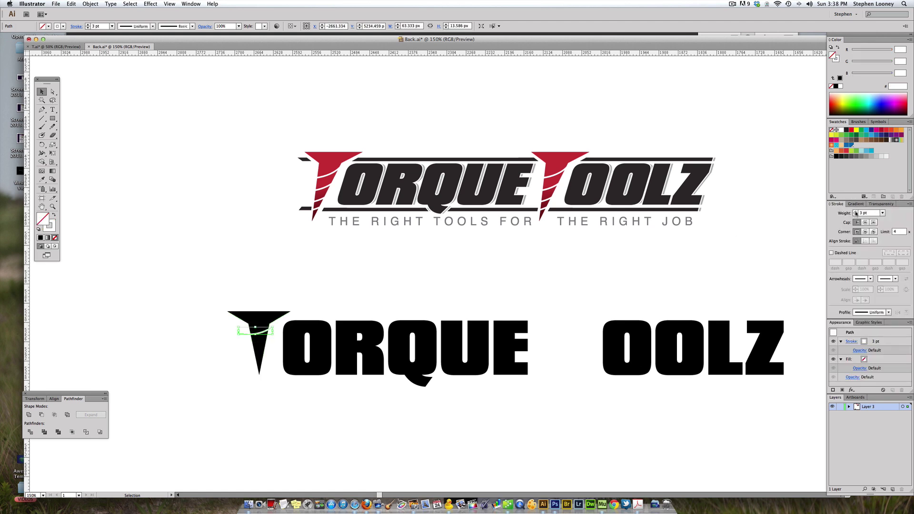
left_click(856, 212)
Duplicate the white curve at even intervals down the T's stem to form screw threads.
left_click(396, 266)
left_click_drag(265, 332, 266, 362)
left_click(219, 327)
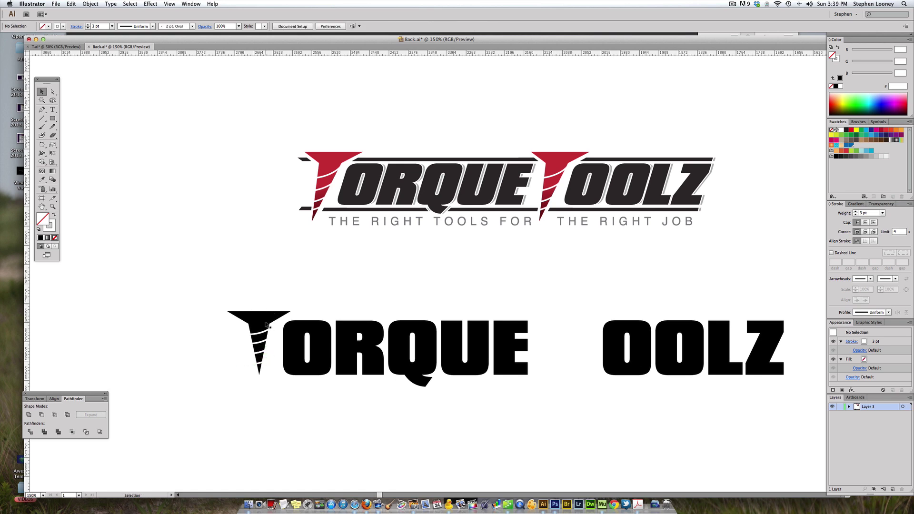
left_click(265, 319)
left_click(274, 289)
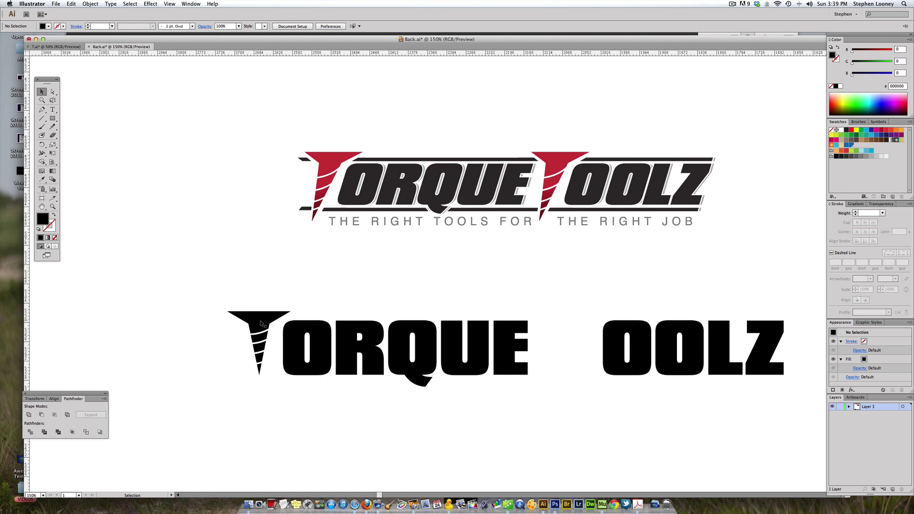
Select only the white thread curves, without the T, and convert their strokes to outlines.
left_click(261, 323)
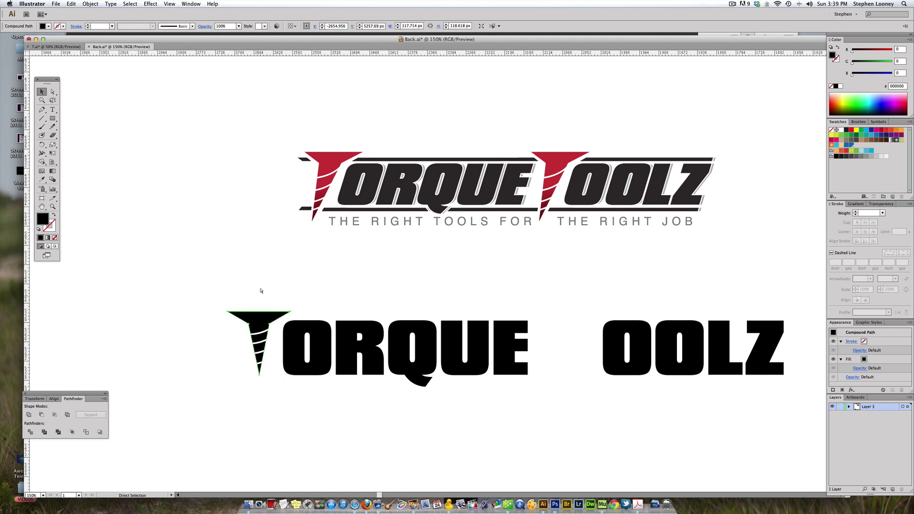
left_click(259, 291)
left_click(257, 316)
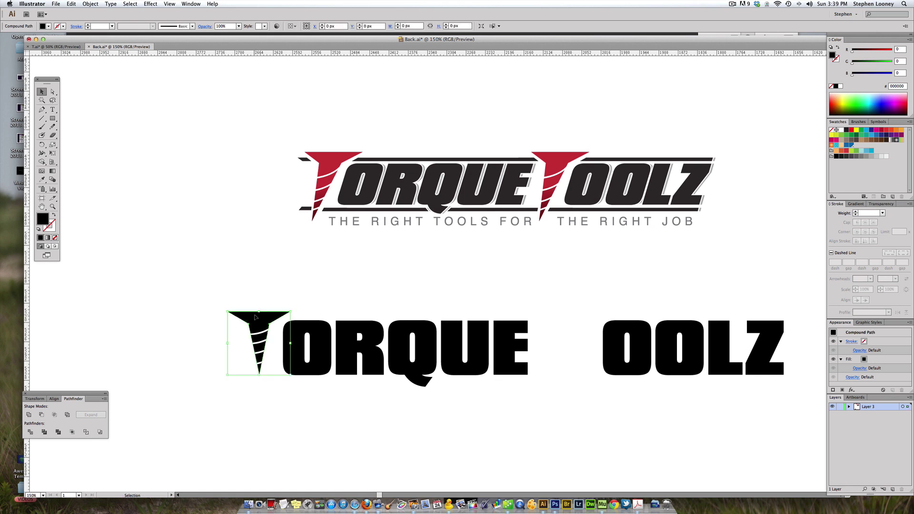
key("super+shift+a")
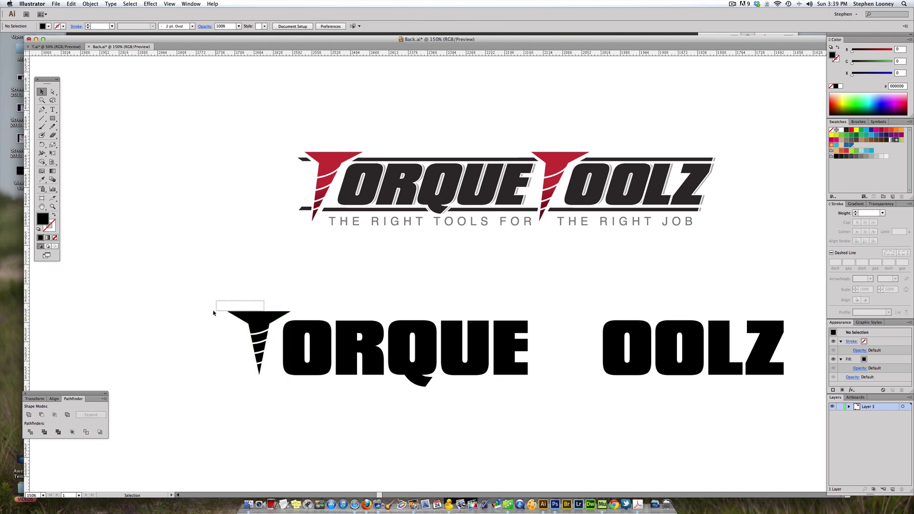
left_click_drag(248, 275, 264, 407)
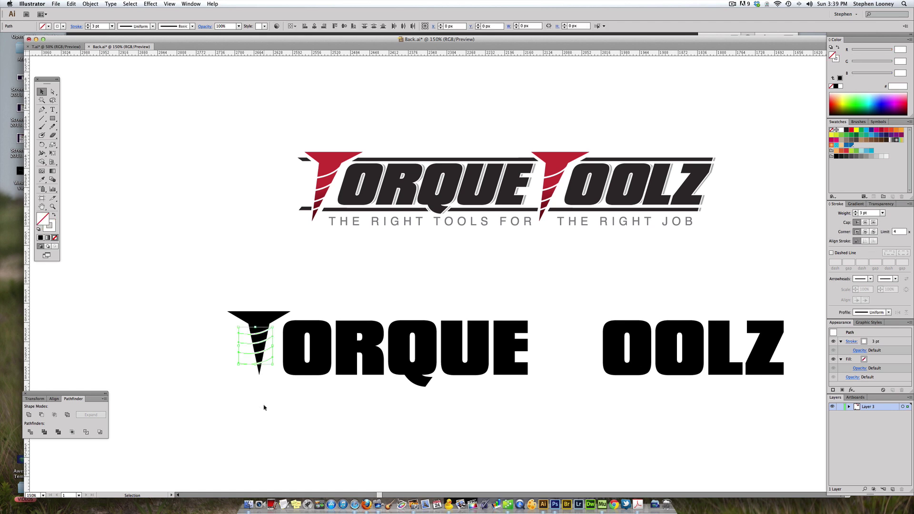
scroll(102, 269, "up", 1)
left_click(90, 4)
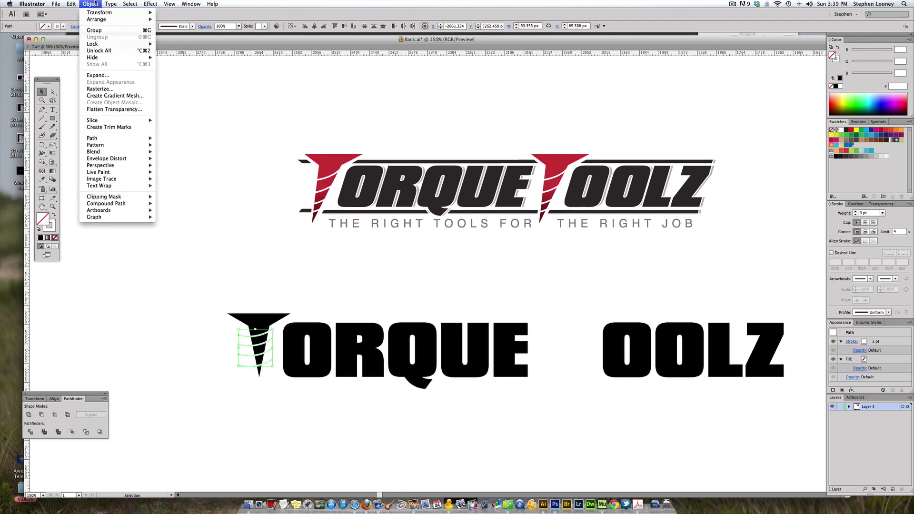
mouse_move(117, 138)
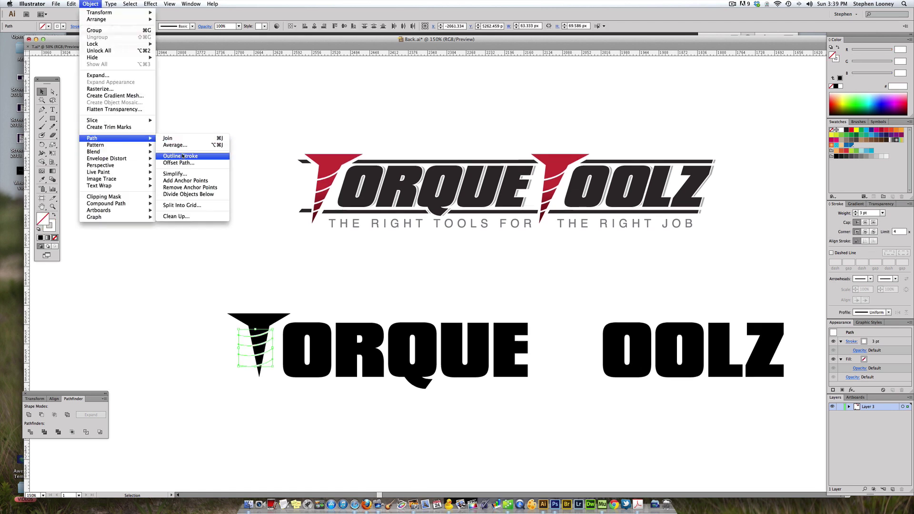
left_click(182, 156)
left_click(240, 303)
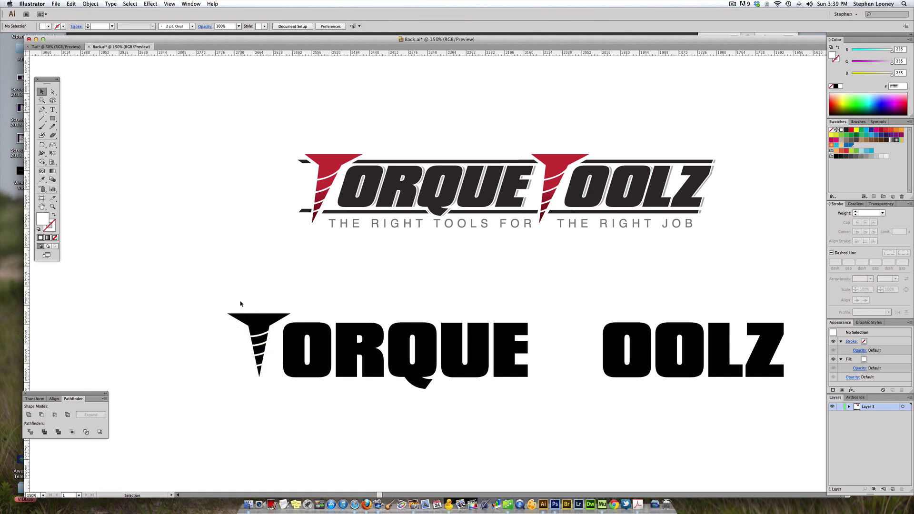
Select the first T together with its outlined thread curves and cut the threads out of it with Minus Front.
left_click(252, 320)
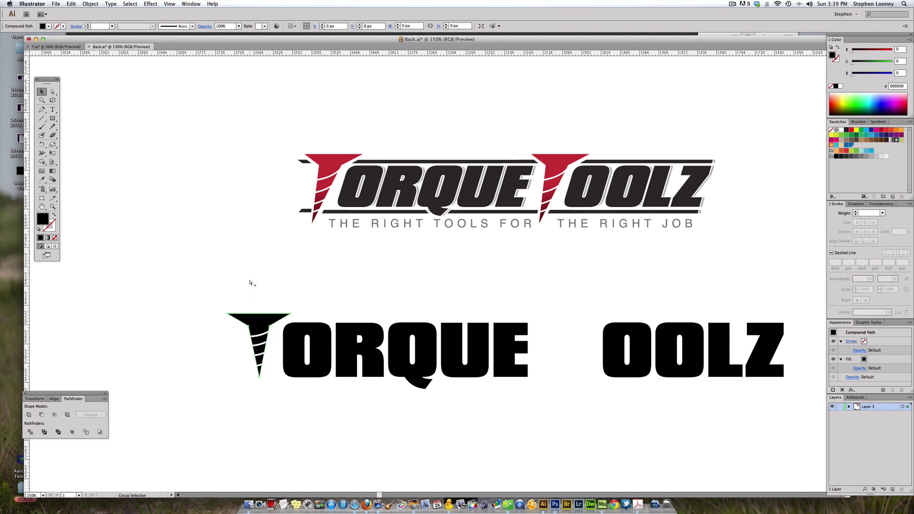
left_click(249, 282)
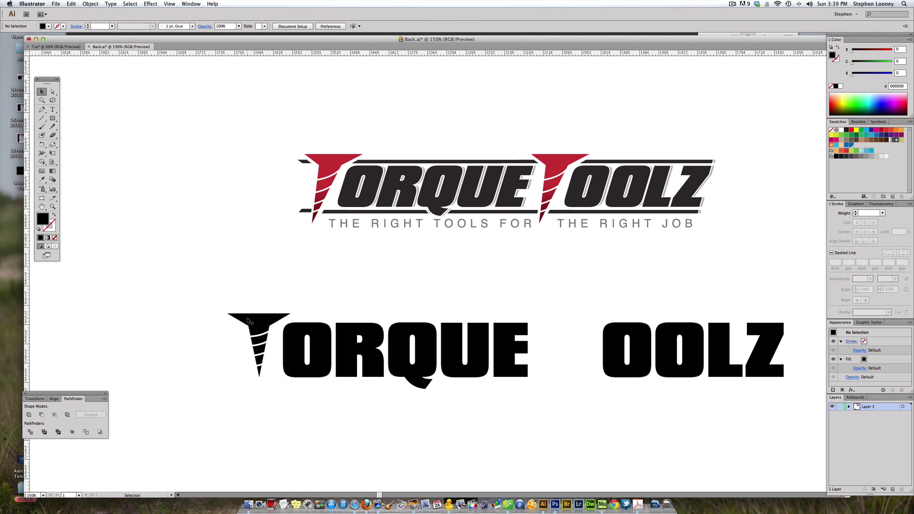
left_click_drag(231, 293, 275, 398)
left_click(91, 4)
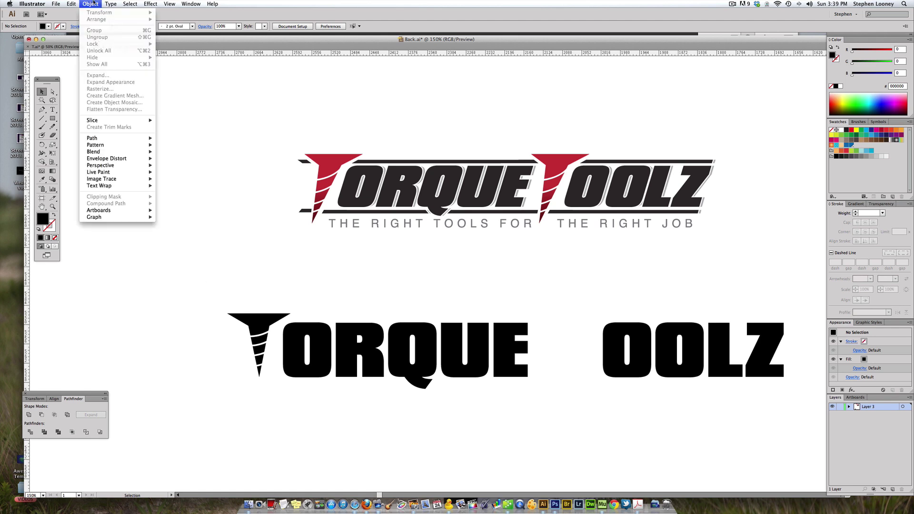
left_click(93, 4)
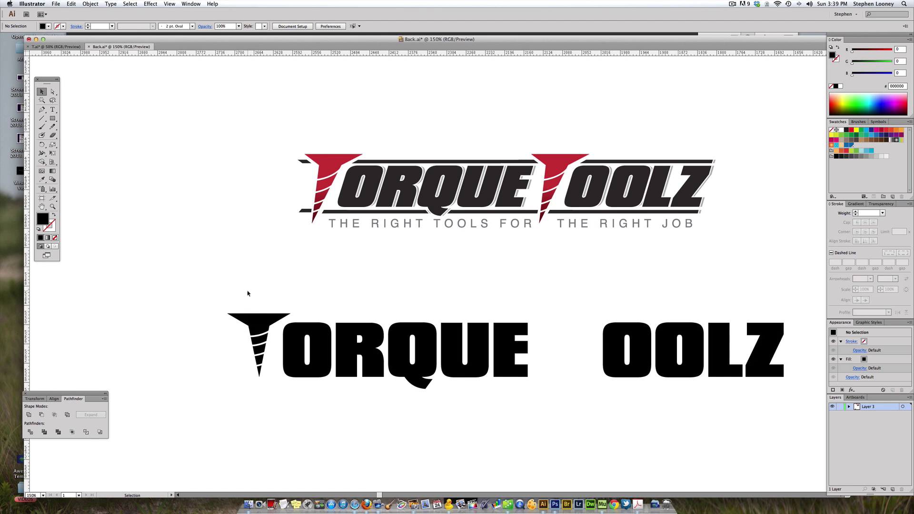
left_click_drag(245, 285, 268, 391)
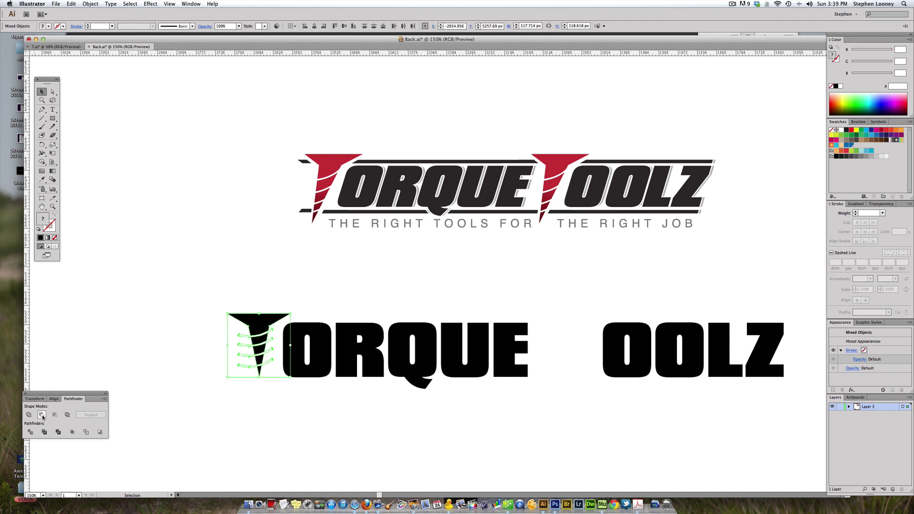
left_click(42, 415)
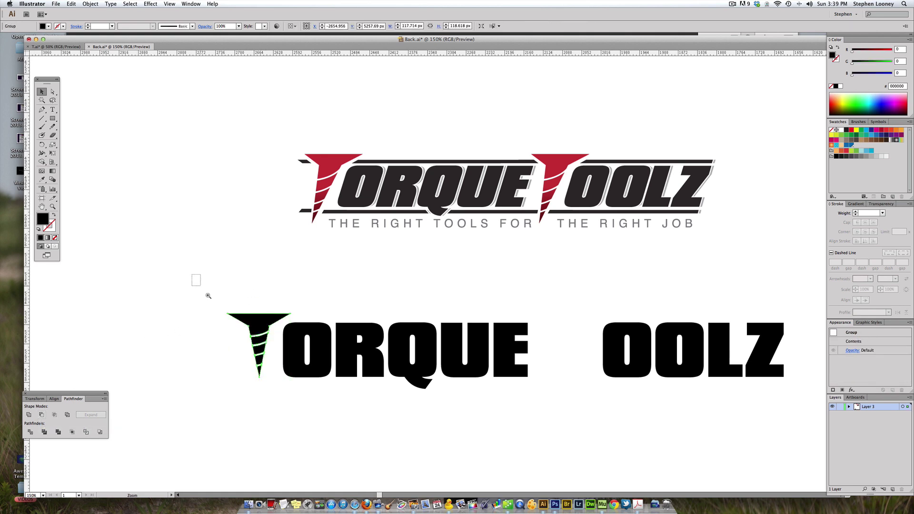
Draw a CMYK Red rectangle about 237 by 196 px around the screw T and send it to the back.
left_click_drag(193, 277, 391, 443)
left_click(507, 307, "alt+super")
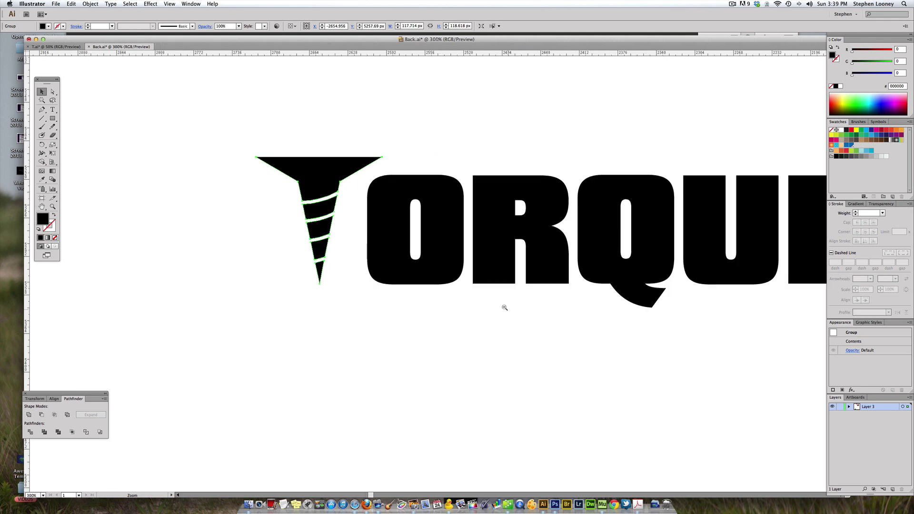
left_click(507, 307, "alt+super")
scroll(313, 216, "up", 3)
key("m")
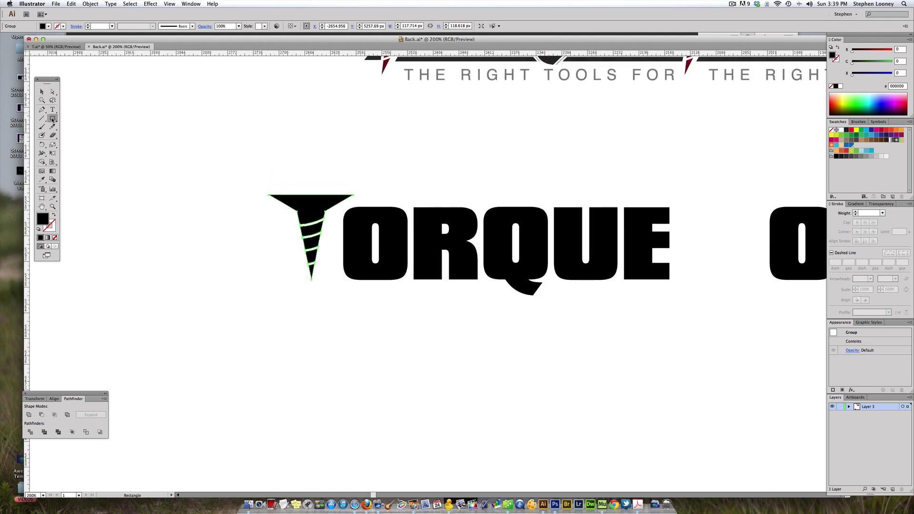
left_click_drag(241, 179, 410, 319)
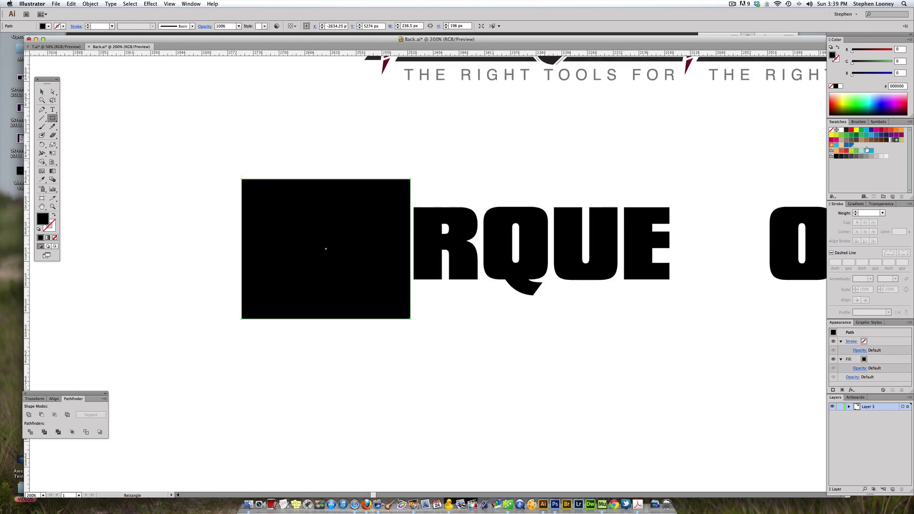
left_click(852, 130)
key("super+shift+bracketleft")
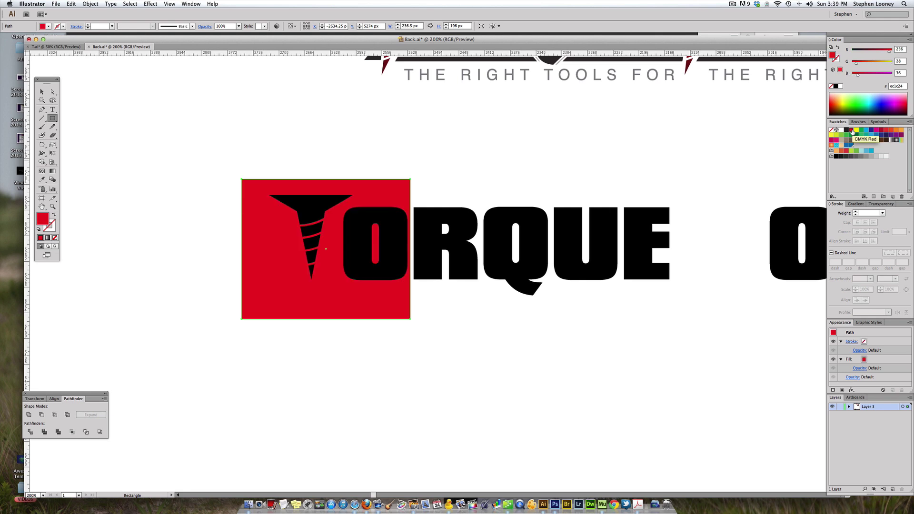
Test the screw T's separate head segment and undo the edits back past the red rectangle.
key("a")
mouse_move(321, 210)
left_mouse_down()
mouse_move(289, 203)
mouse_move(275, 235)
mouse_move(280, 269)
mouse_move(321, 220)
left_mouse_up()
key("super+z")
key("super+z")
key("super+z")
key("super+z")
key("super+z")
key("super+z")
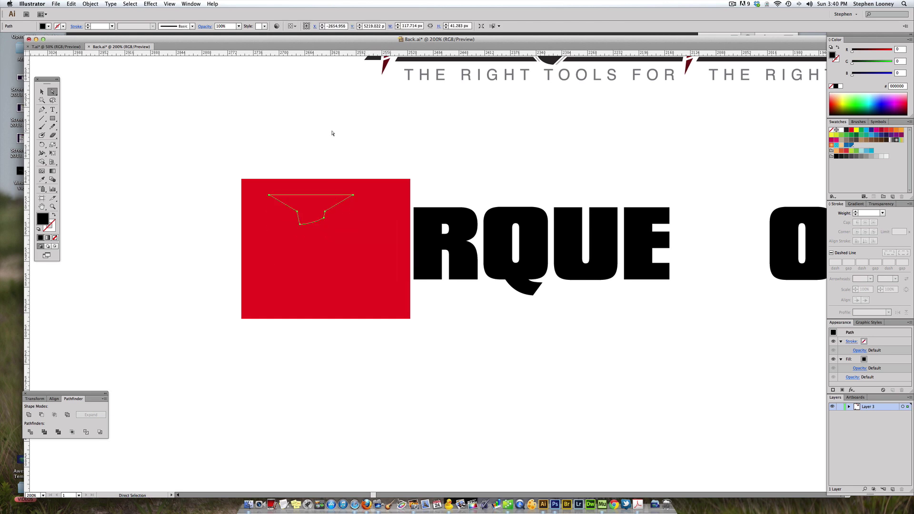
key("super+z")
key("super+z")
key("super+z")
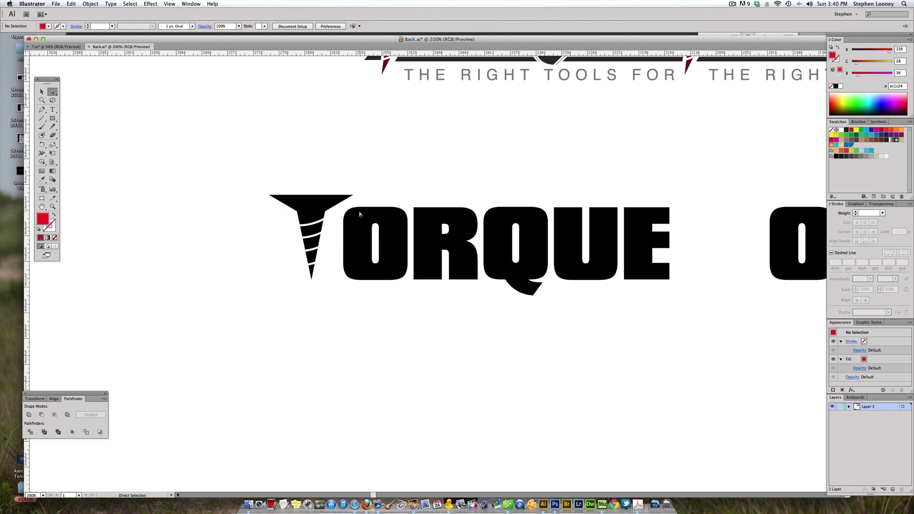
Duplicate the screw T into the empty space before OOLZ.
key("v")
left_click_drag(424, 180, 413, 203)
left_click(476, 218, "alt")
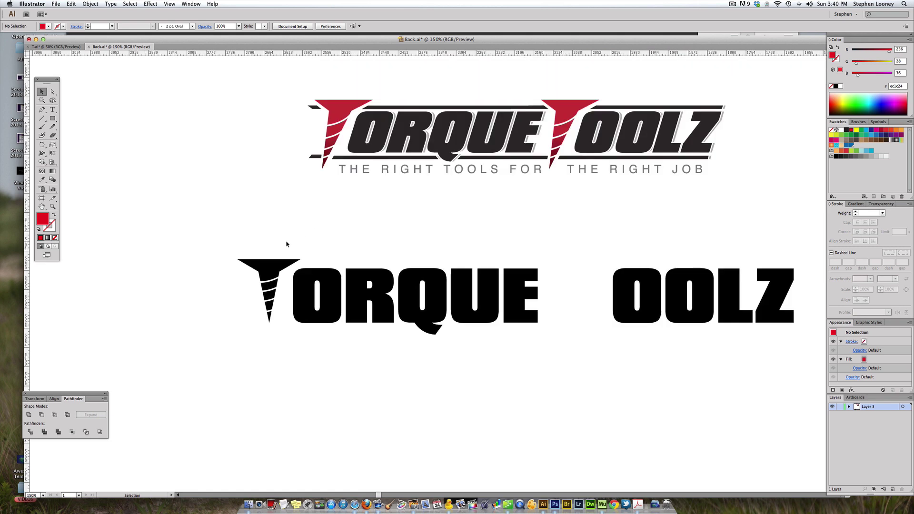
left_click_drag(229, 234, 281, 344)
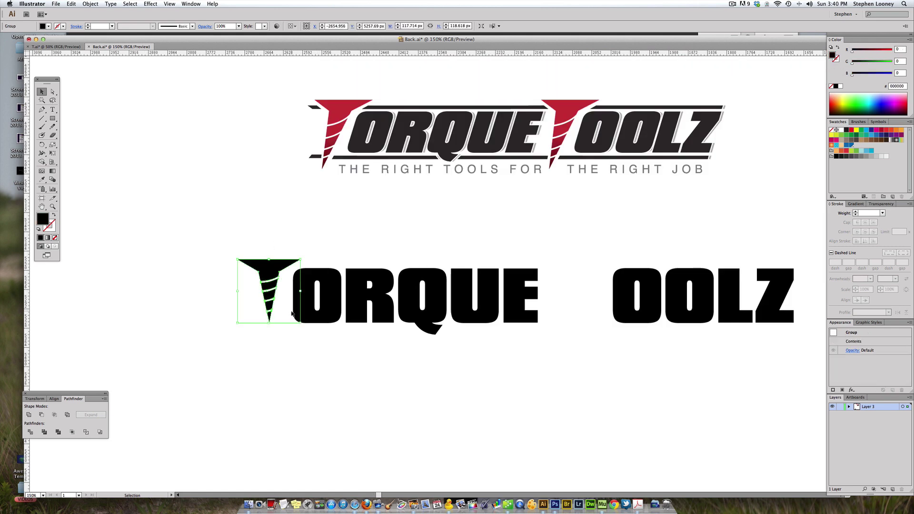
left_click_drag(266, 267, 589, 271)
left_click(527, 231)
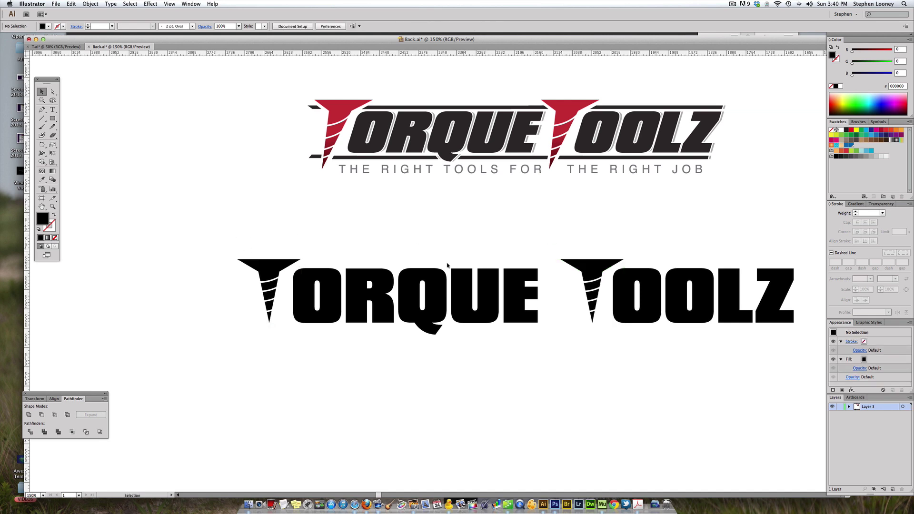
Select both screw Ts and all the remaining letters and group them.
left_click_drag(378, 268, 356, 263)
left_click_drag(189, 225, 761, 352)
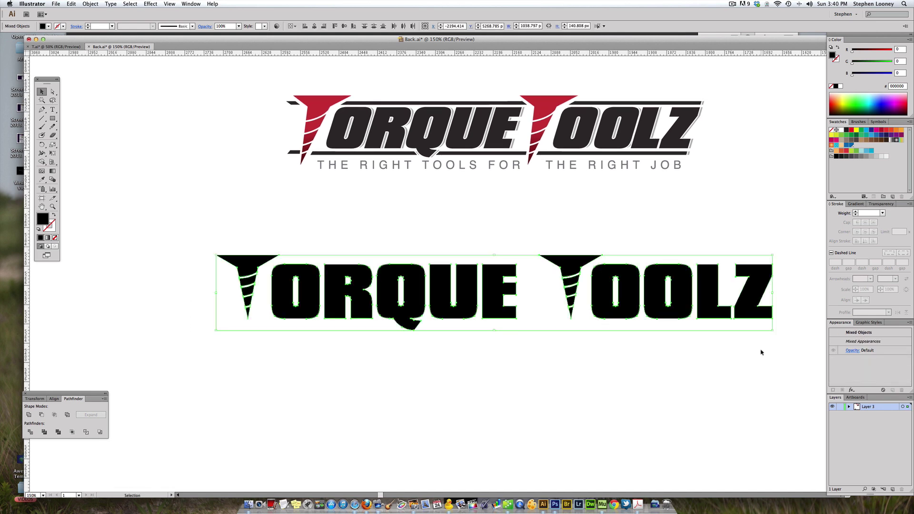
key("super+g")
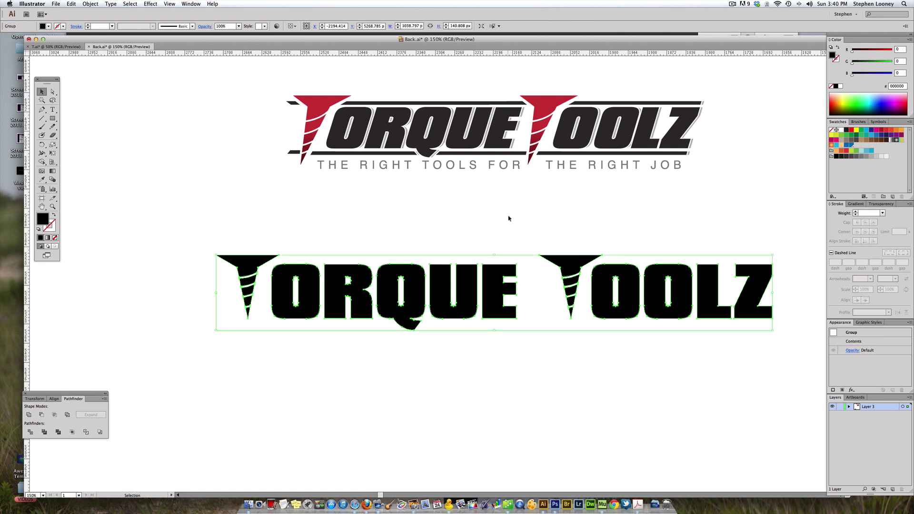
left_click(508, 217)
left_click_drag(474, 273, 483, 358)
key("super+z")
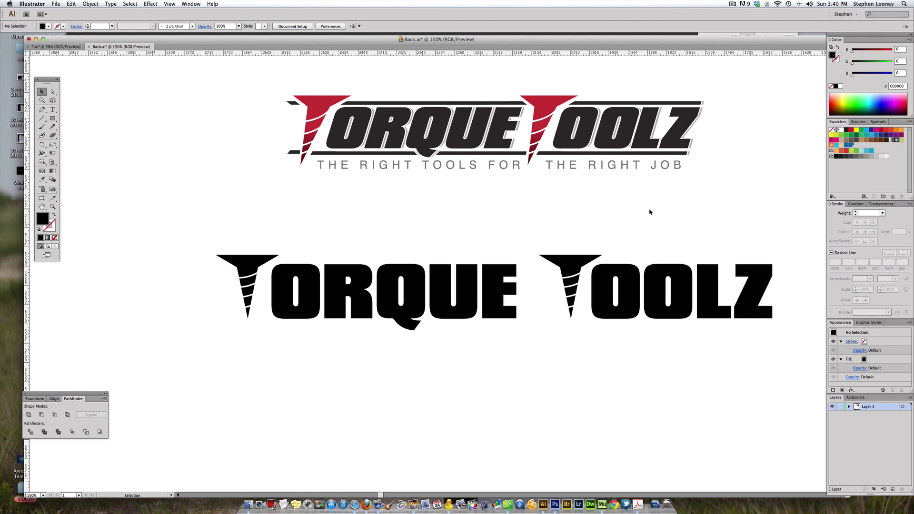
left_click(92, 3)
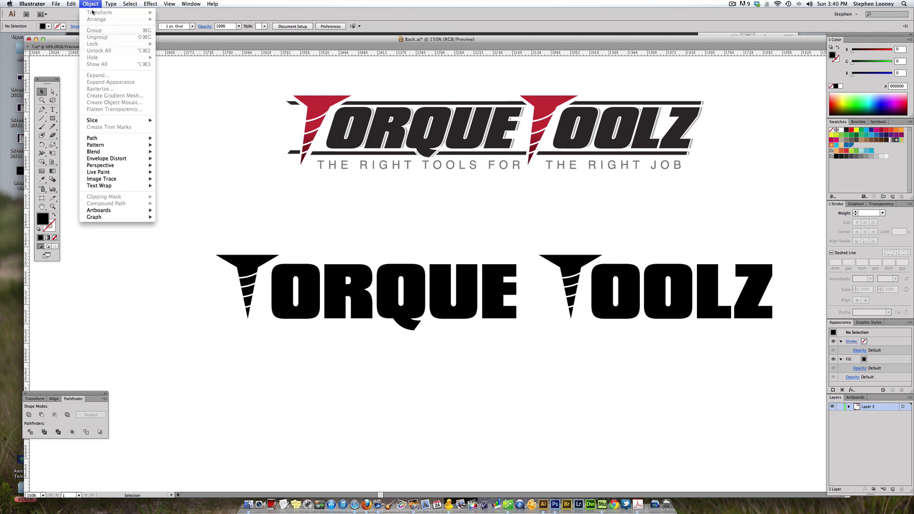
left_click(96, 3)
left_click(42, 91)
left_click(256, 260)
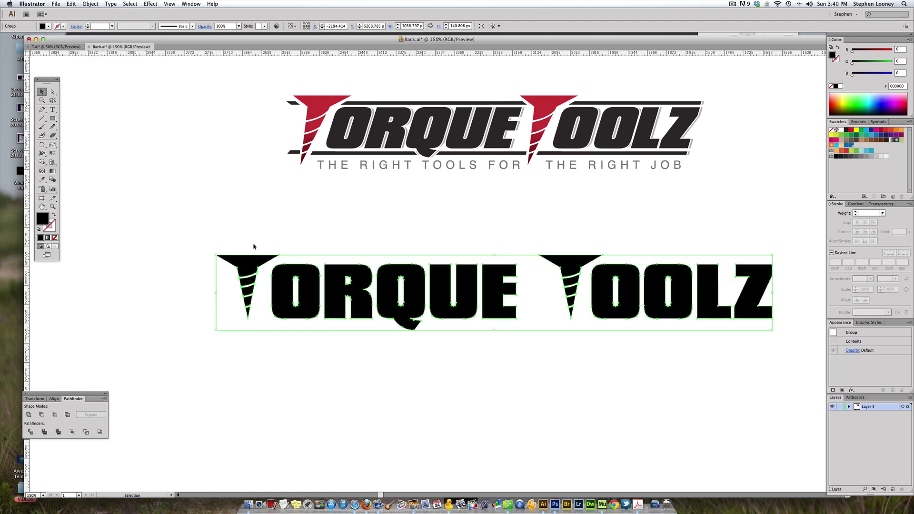
left_click(253, 246)
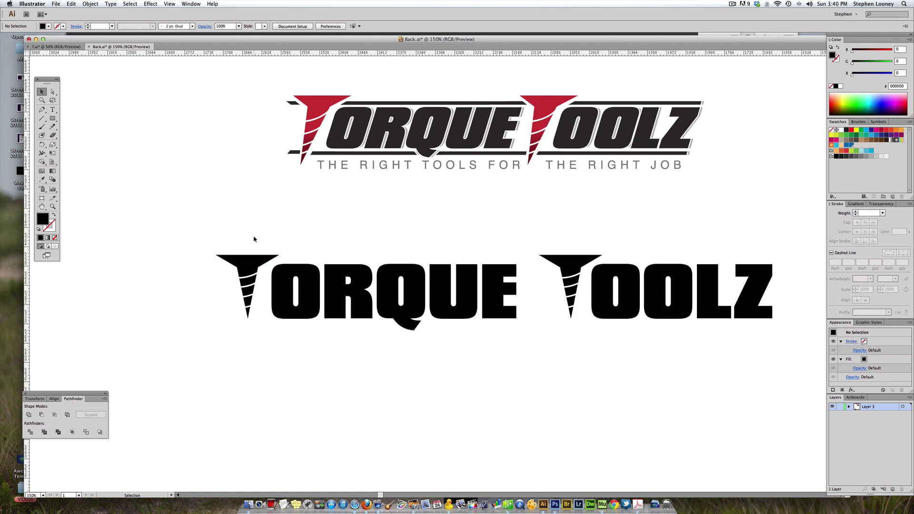
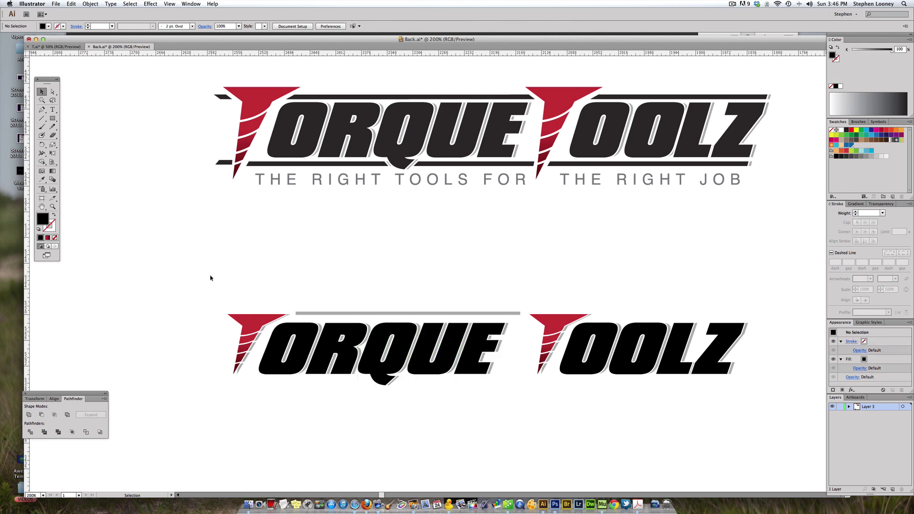
mouse_move(211, 287)
left_mouse_down()
mouse_move(264, 357)
mouse_move(243, 369)
mouse_move(194, 287)
left_mouse_up()
left_click_drag(490, 408, 276, 328)
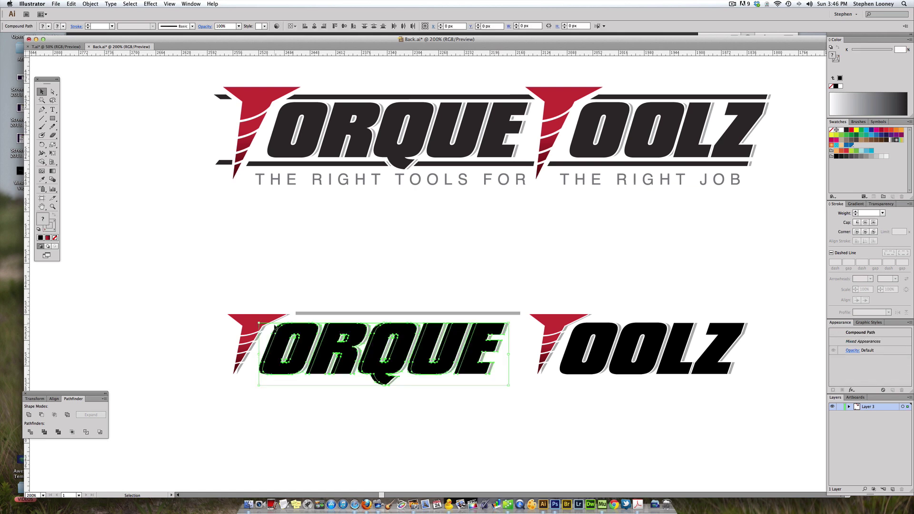
left_click(498, 363)
left_click_drag(736, 402, 590, 332)
left_click(670, 401)
left_click_drag(731, 423, 641, 333)
left_click(728, 402)
left_click_drag(762, 432, 629, 366)
left_click(523, 422)
left_click_drag(463, 390, 447, 384)
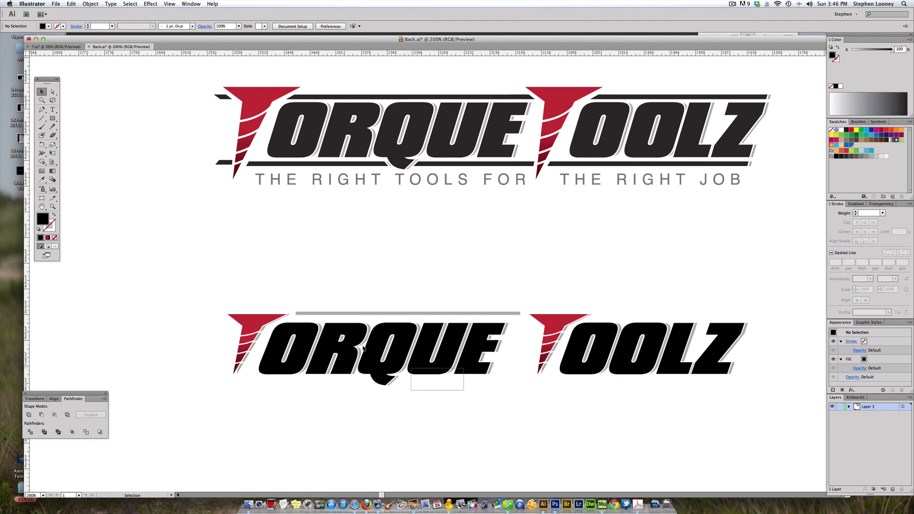
Move the grey bar up clear of the lettering and enlarge both red screw Ts together with their shadows.
left_click_drag(189, 285, 207, 305)
left_click_drag(345, 315, 345, 258)
left_click_drag(186, 295, 314, 392)
left_click_drag(483, 279, 601, 377)
left_click_drag(593, 314, 621, 304)
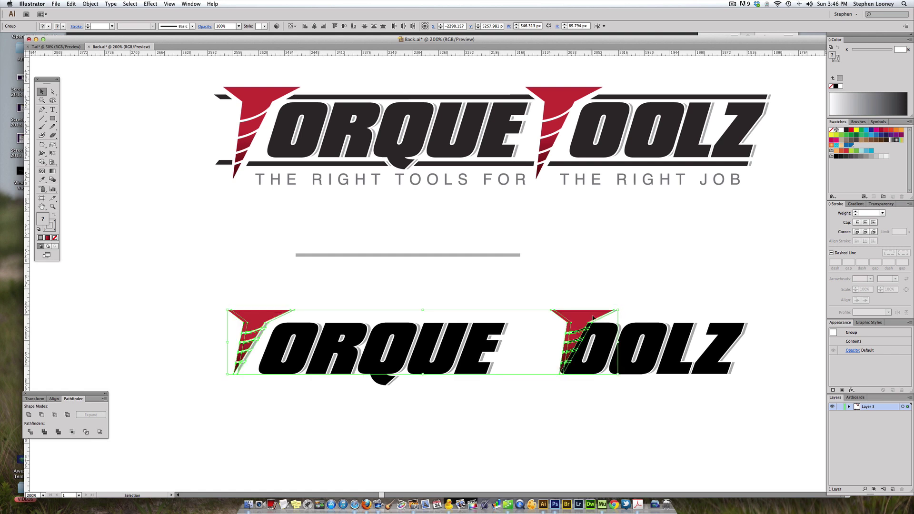
left_click_drag(619, 309, 674, 300)
Move the enlarged second screw T back toward ORQUE so it sits just before OOLZ.
left_click_drag(141, 283, 260, 329)
left_click(515, 332)
left_click_drag(606, 293, 578, 275)
left_click_drag(619, 315, 552, 316)
left_click(489, 275)
Place the grey bar just above ORQUE between the two Ts and give it a black fill with no stroke.
key("super+minus")
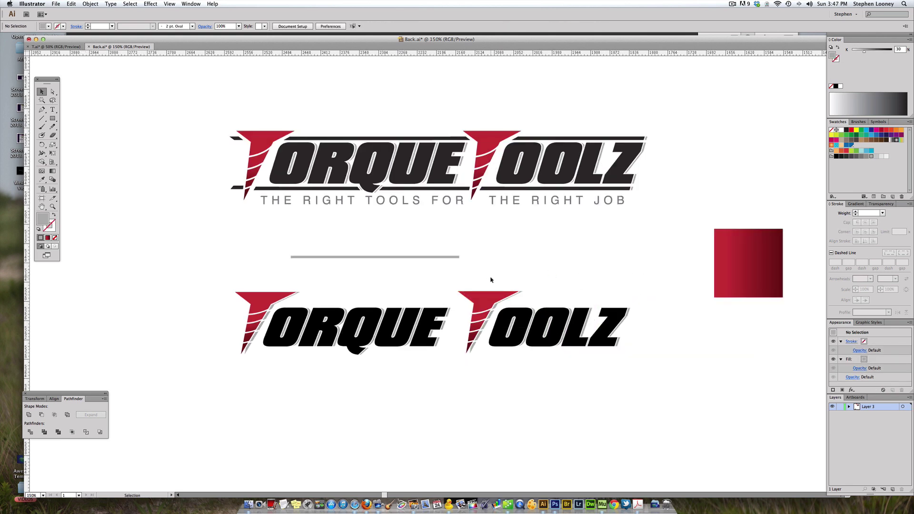
left_click(417, 290)
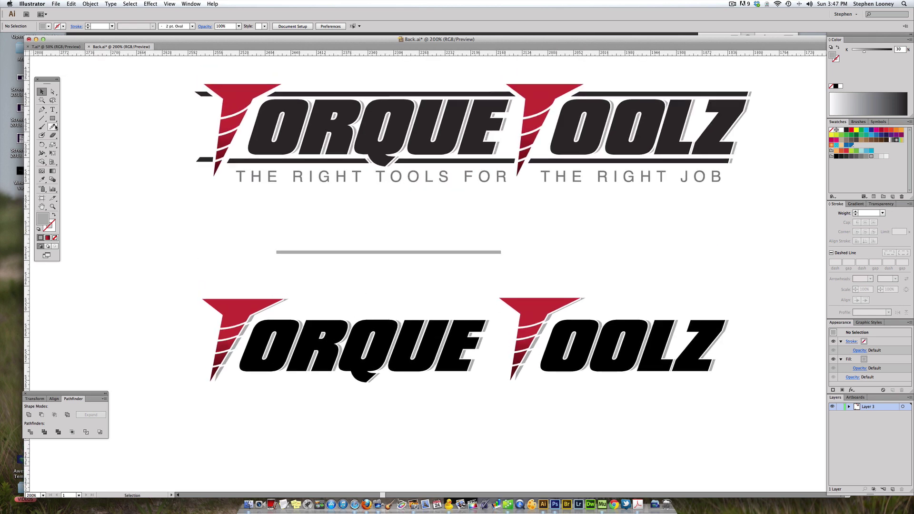
left_click_drag(295, 256, 292, 316)
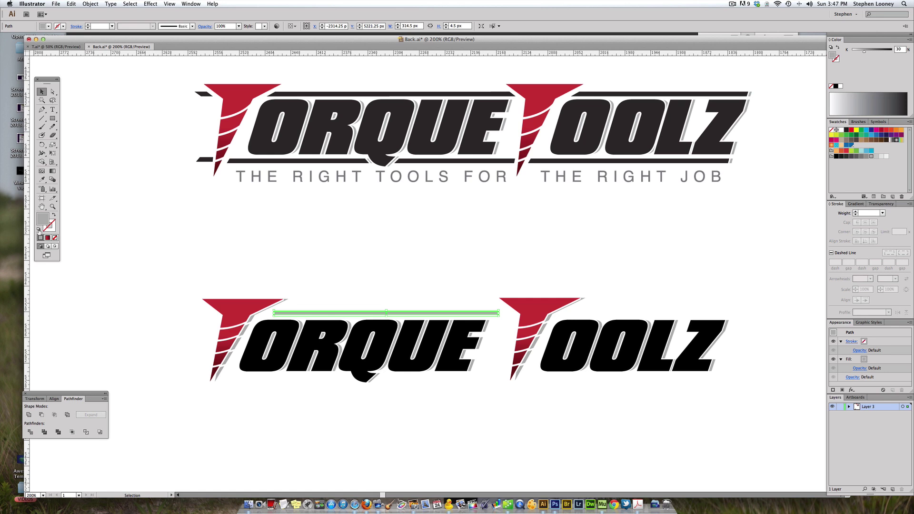
left_click(39, 230)
left_click(50, 230)
left_click(54, 214)
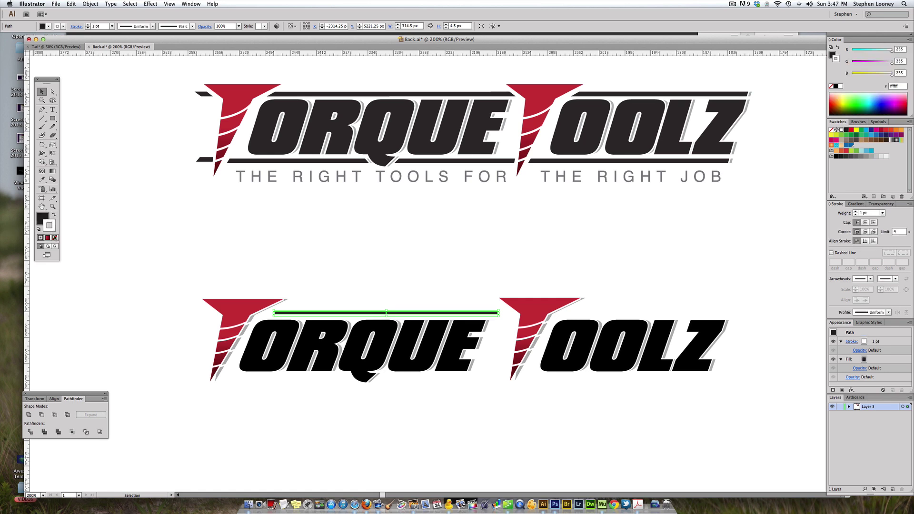
left_click(54, 238)
Slant the bar's end beside the first T by moving its lower corner point outward, following the screw head's angle.
left_click(52, 92)
left_click(172, 176)
left_click_drag(153, 248, 589, 406)
left_click_drag(309, 262, 295, 263)
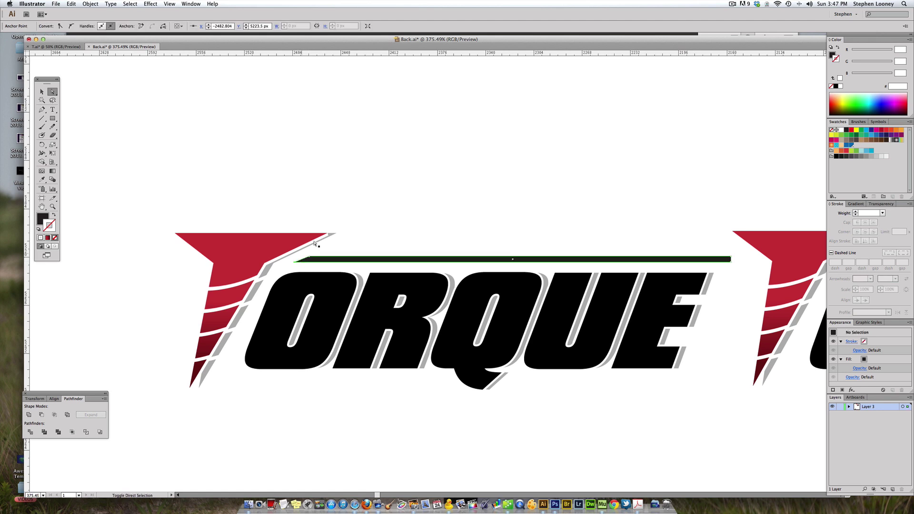
Slant the bar's opposite end by extending its lower corner point outward toward the second T's stem.
scroll(571, 236, "right", 5)
left_click(550, 269)
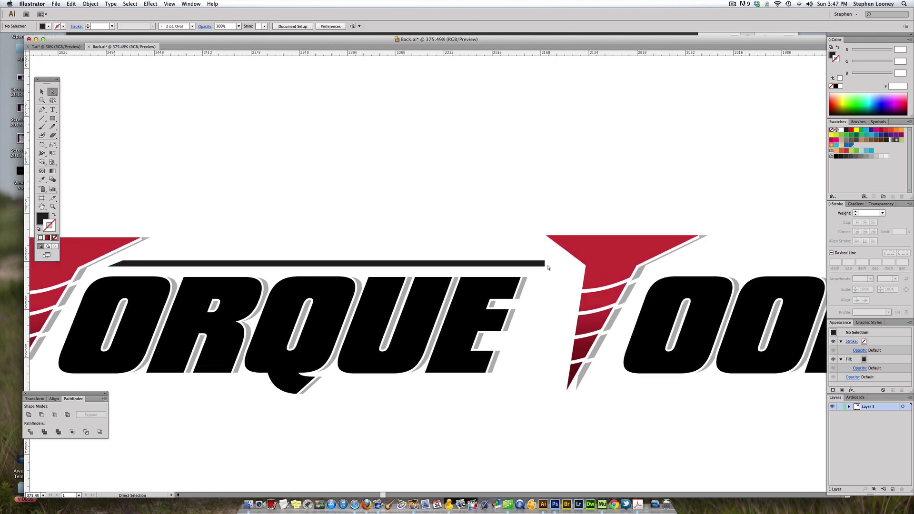
left_click_drag(545, 268, 570, 264)
left_click(576, 268)
left_click_drag(442, 264, 541, 264)
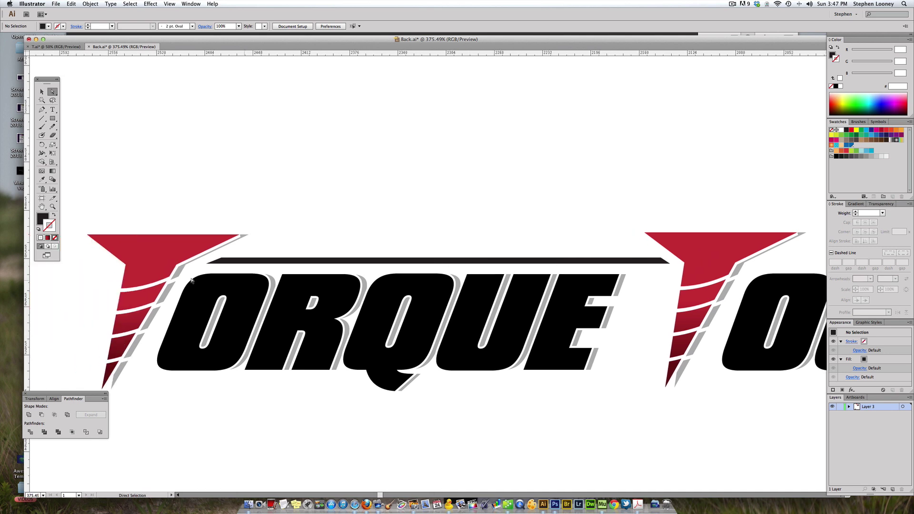
left_click(216, 261)
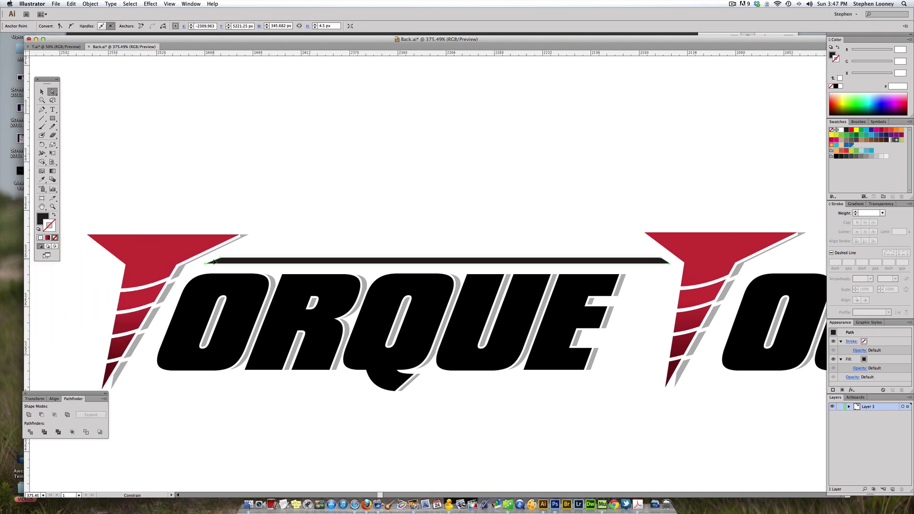
left_click(450, 237)
left_click(462, 287, "alt+super")
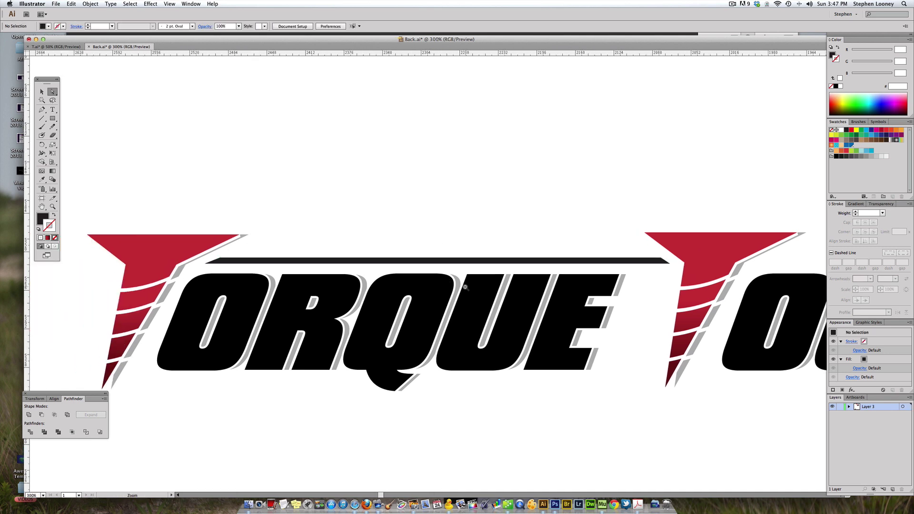
left_click(462, 287, "alt+super")
left_click_drag(536, 218, 503, 220)
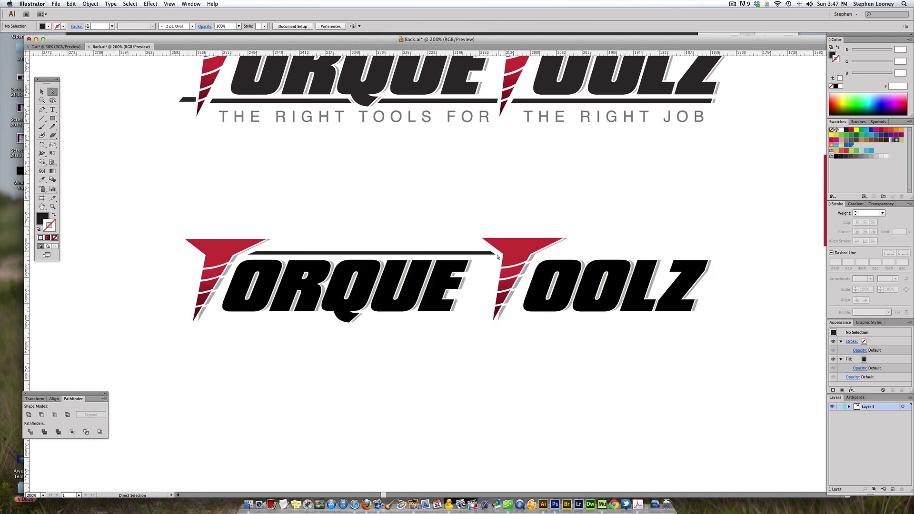
Copy the black bar from above ORQUE to above OOLZ and shorten its far end to finish just past the Z.
left_click_drag(205, 195, 447, 352)
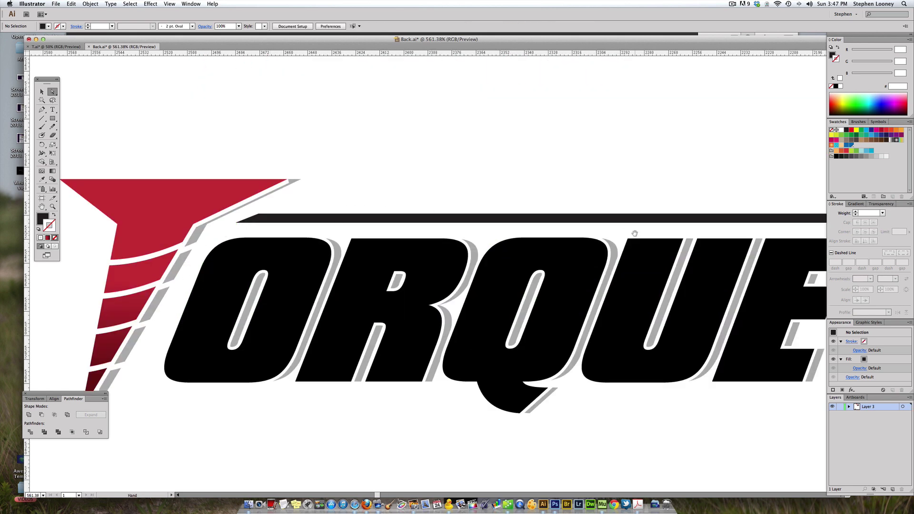
scroll(614, 233, "right", 10)
left_click(485, 257, "alt+super")
left_click(466, 278, "alt+super")
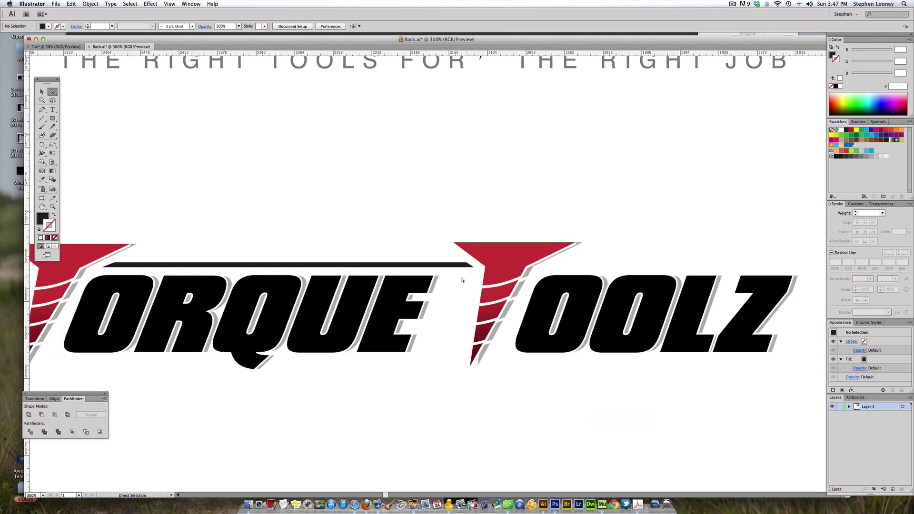
left_click_drag(217, 267, 660, 261)
scroll(806, 265, "right", 4)
left_click_drag(786, 266, 670, 263)
key("super+minus")
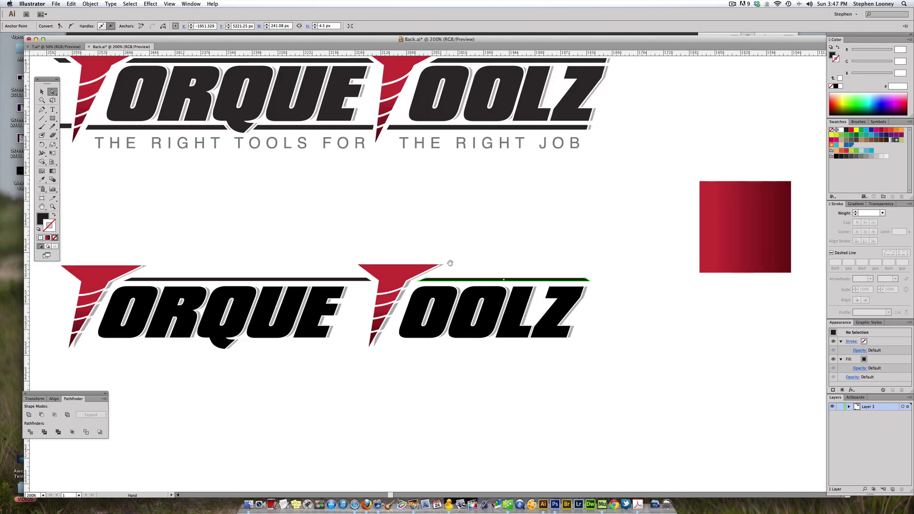
Copy the upper ORQUE bar to just below the lettering and extend its end toward the first screw T's tip.
left_click_drag(447, 263, 542, 225)
left_click(490, 201)
left_click_drag(250, 242, 179, 305)
left_click(181, 315)
left_click(206, 317)
left_click_drag(116, 148, 549, 398)
left_click_drag(467, 315, 438, 318)
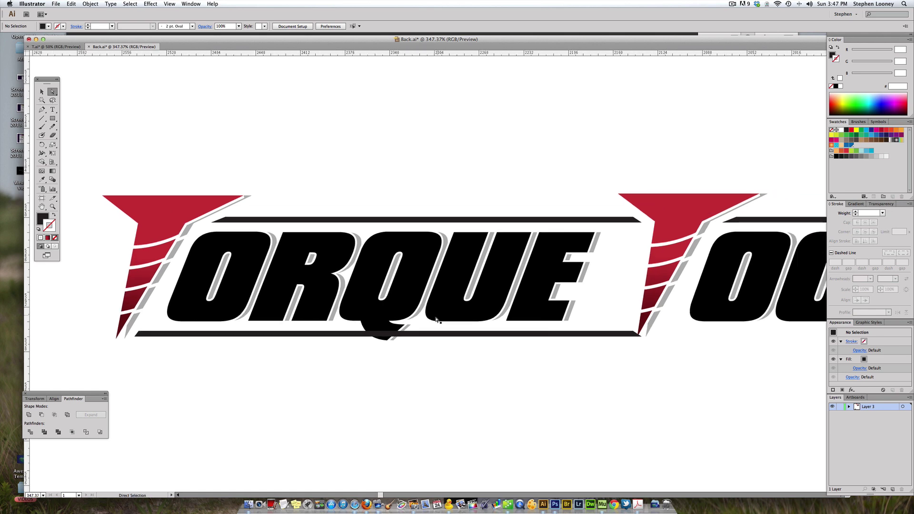
Pull in both ends of the lower ORQUE bar to clear the two screw tips, slanting them like the letters.
left_click(425, 336)
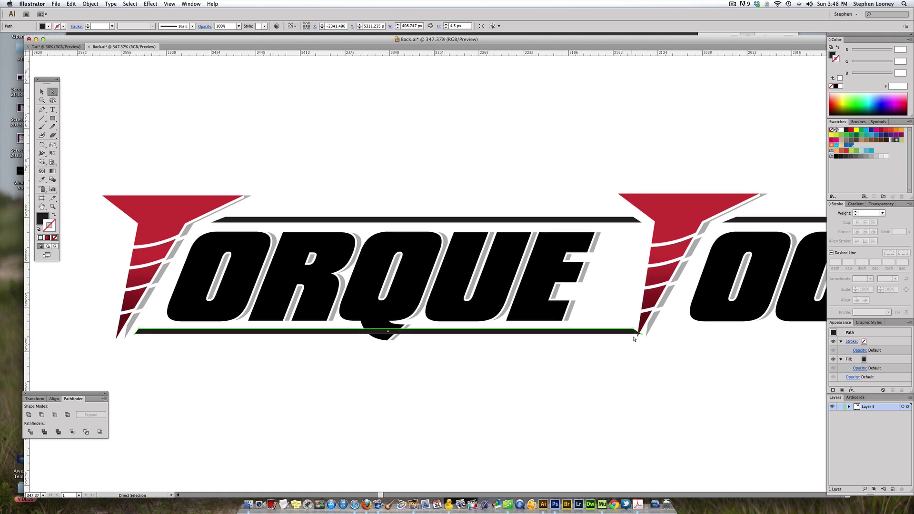
key("super+shift+a")
left_click_drag(641, 334, 627, 327)
key("super+shift+a")
key("Left")
key("Left")
key("Left")
key("super+shift+a")
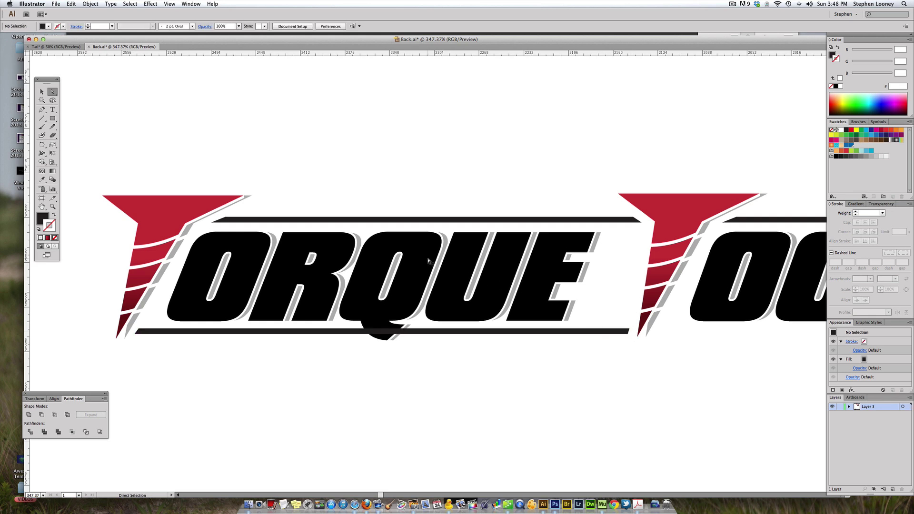
left_click(139, 333)
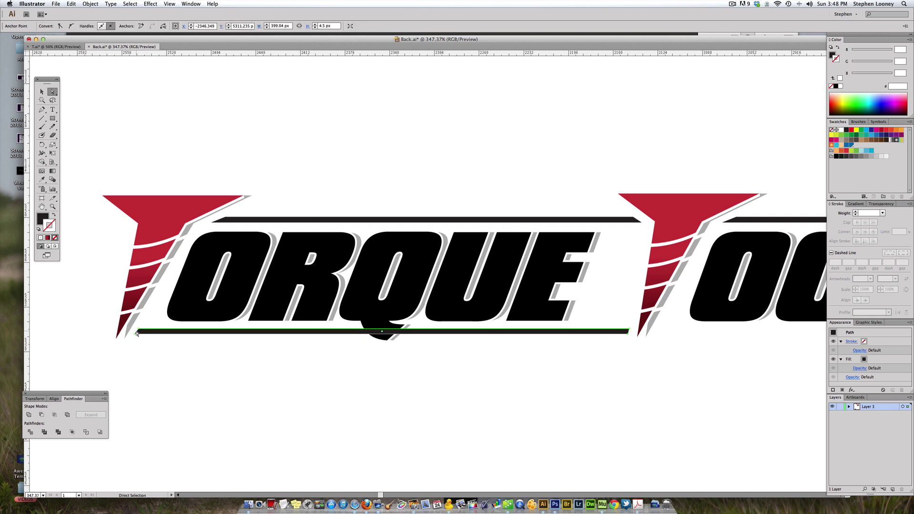
key("super+shift+a")
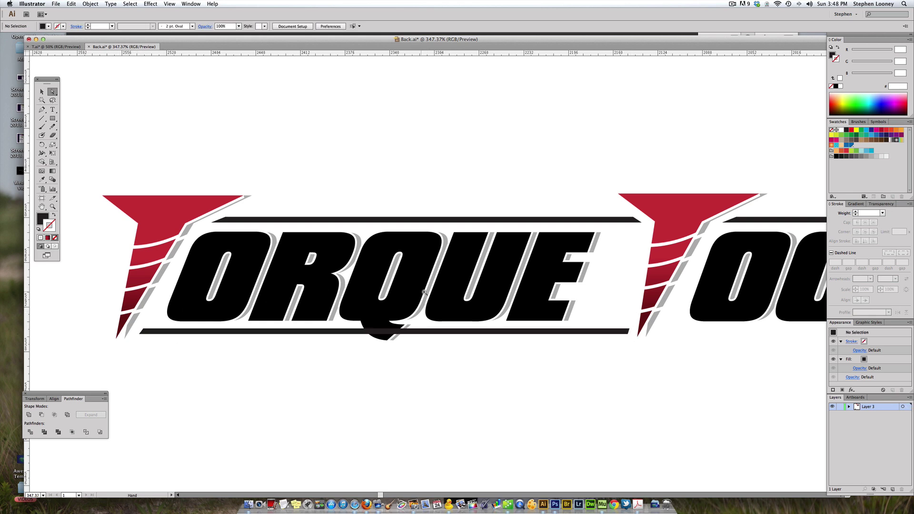
Copy the bar above OOLZ to just below the OOLZ lettering, in line with the lower ORQUE bar.
key("super+minus")
scroll(666, 301, "right", 5)
scroll(599, 304, "right", 2)
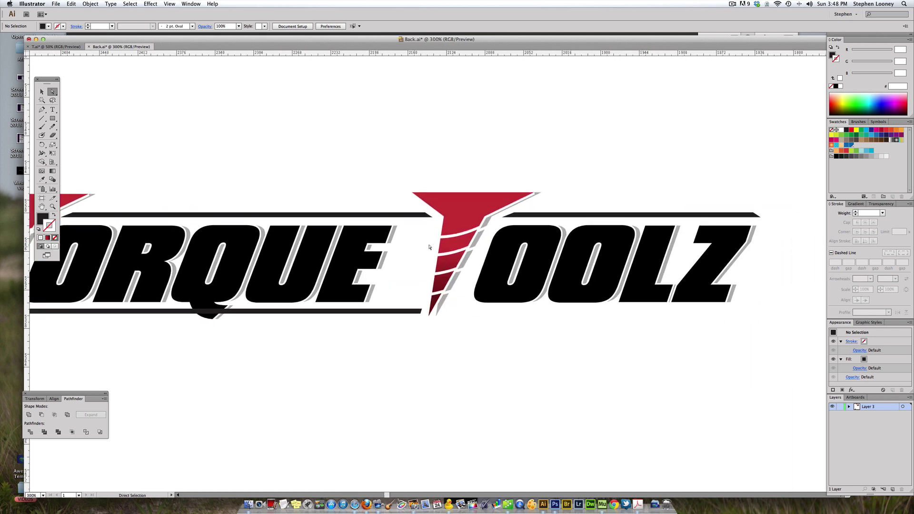
left_click_drag(523, 220, 515, 312)
left_click_drag(42, 145, 62, 151)
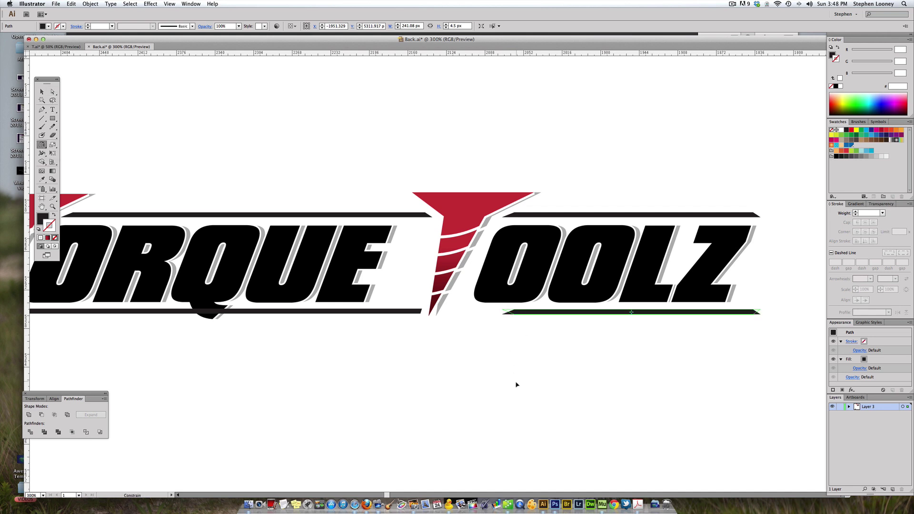
Extend the lower OOLZ bar toward the second screw T's tip and pull in its far end to follow the Z's slant.
key("a")
left_click_drag(485, 305, 517, 320)
left_click(505, 321)
left_click(507, 312)
left_click_drag(507, 312, 449, 315)
left_click(502, 319)
left_click_drag(760, 310, 728, 313)
left_click(708, 318)
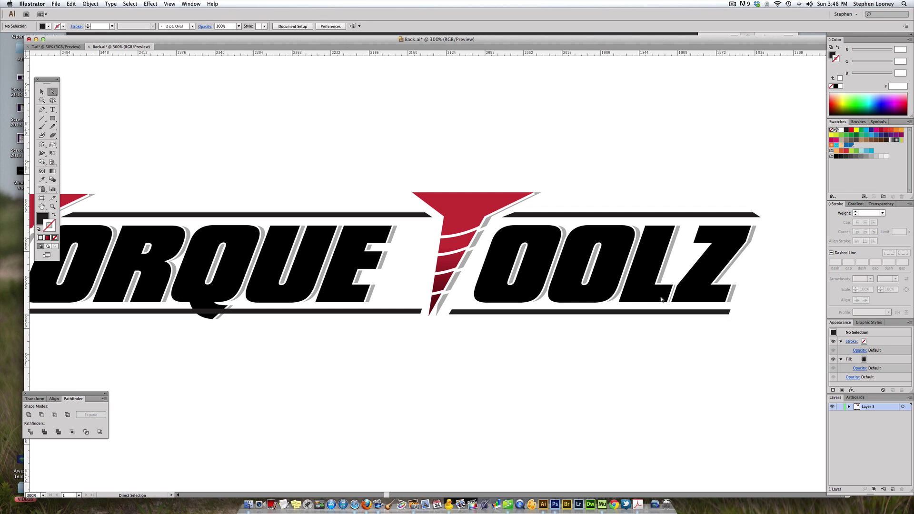
Draw a closed Pen tool shape around the Q's tail, overlapping the lower ORQUE bar.
left_click(407, 255, "alt+super")
left_click(406, 255, "alt+super")
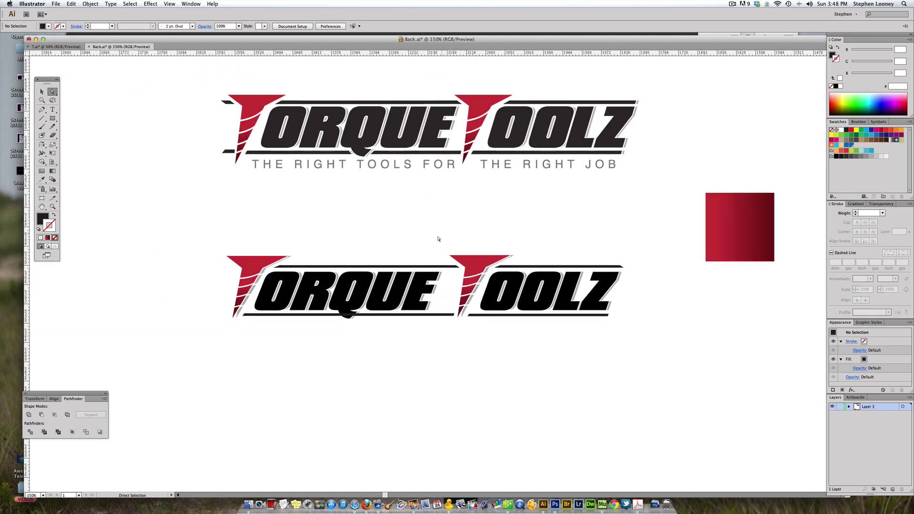
left_click_drag(253, 206, 534, 423)
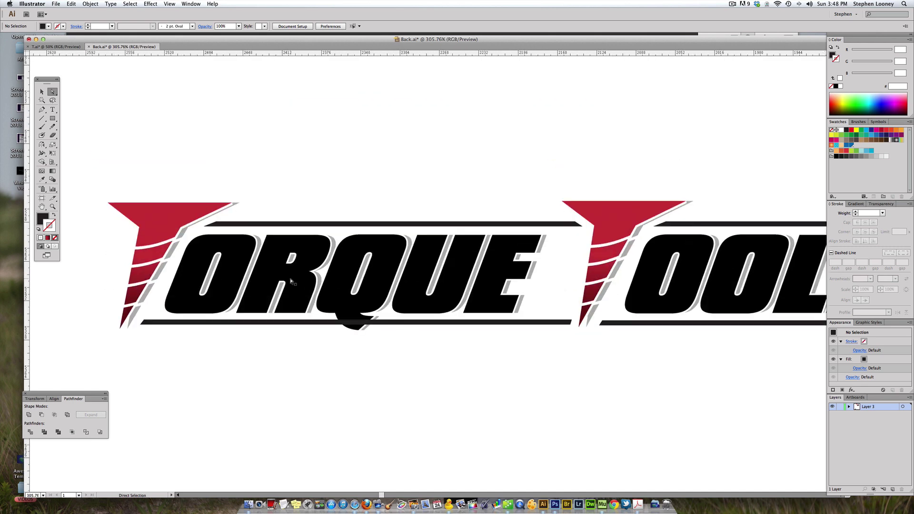
left_click(42, 109)
scroll(369, 373, "up", 5)
scroll(438, 275, "down", 3)
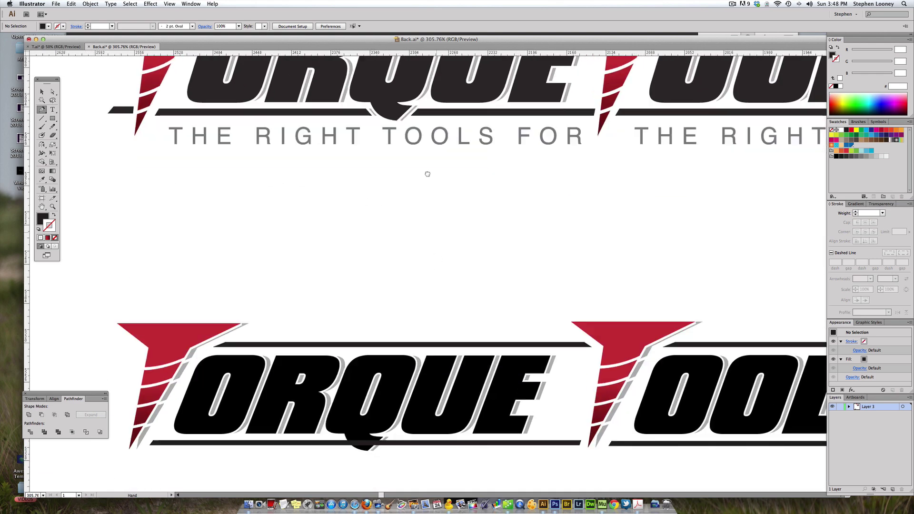
left_click(332, 378)
left_click(335, 391)
left_click(373, 396)
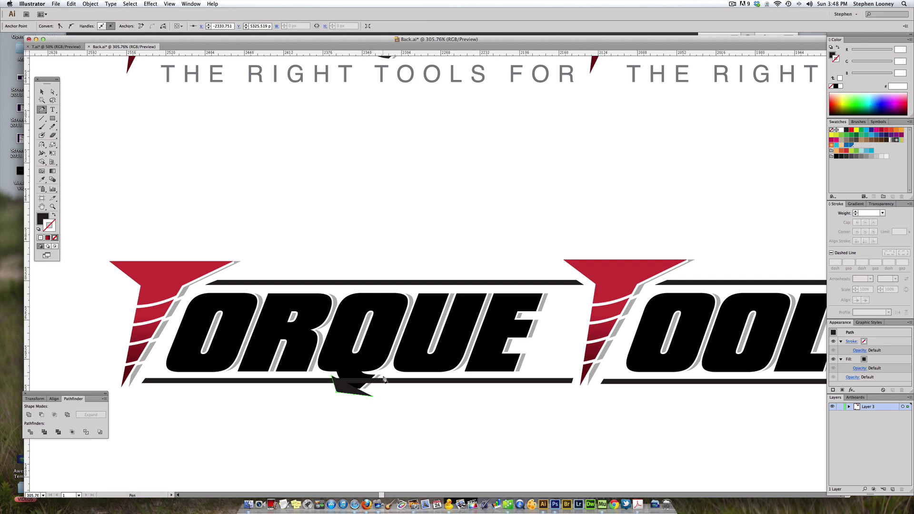
left_click(383, 376)
left_click_drag(333, 379, 311, 412)
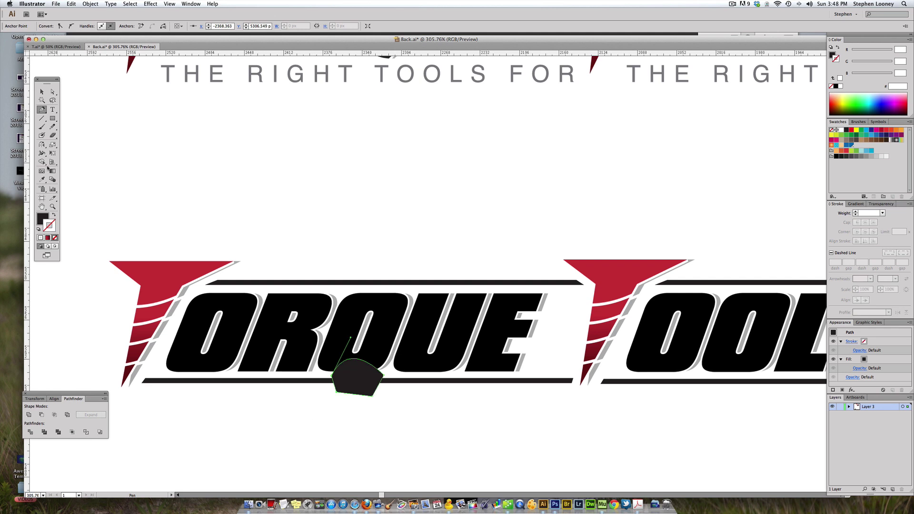
Subtract the drawn shape from the lower ORQUE bar to leave a gap around the Q's tail.
left_click(41, 91)
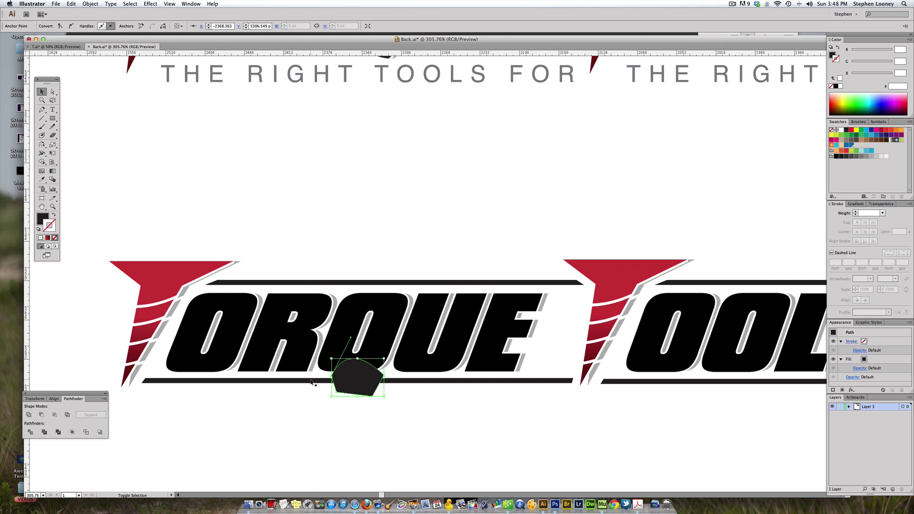
left_click(311, 382, "shift")
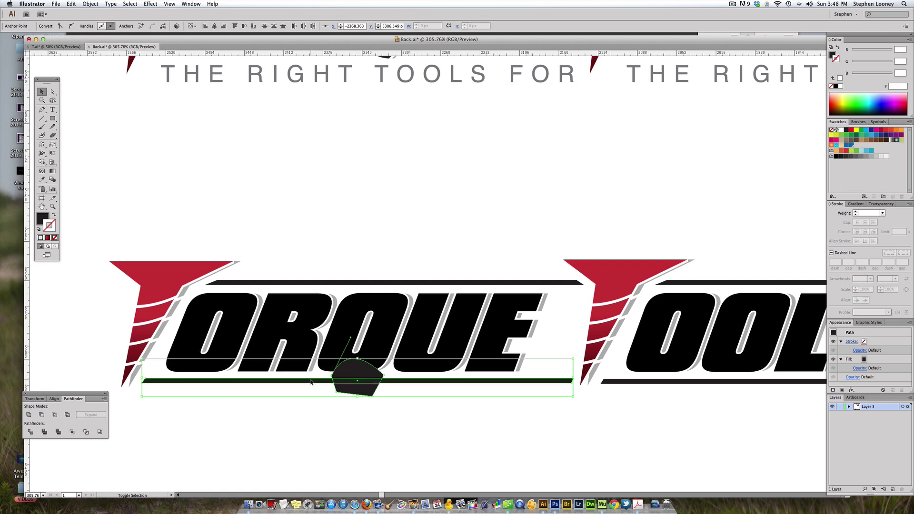
left_click(42, 415)
left_click(52, 329)
Adjust the corner points of the bar's cut ends so they follow the slant on both sides of the Q's tail.
key("a")
left_click(333, 382)
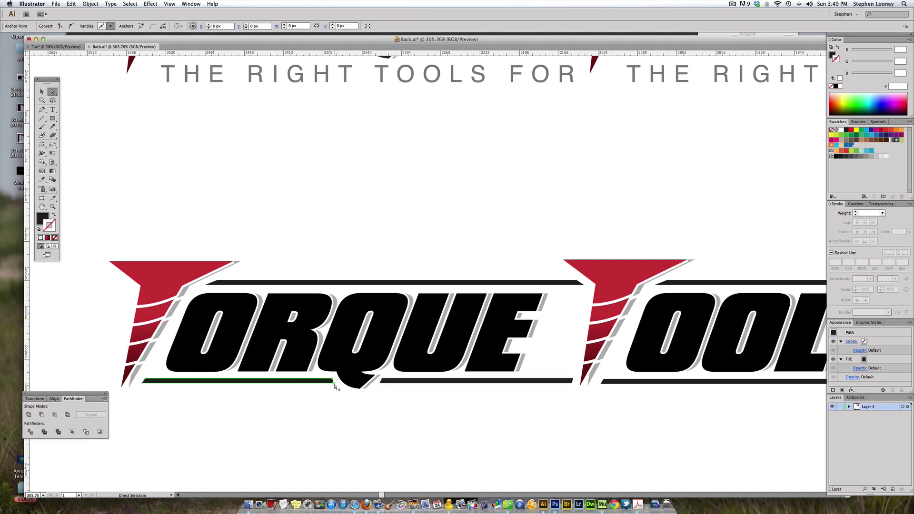
left_click_drag(334, 384, 378, 382)
left_click(391, 393)
left_click(380, 383)
left_click(384, 387)
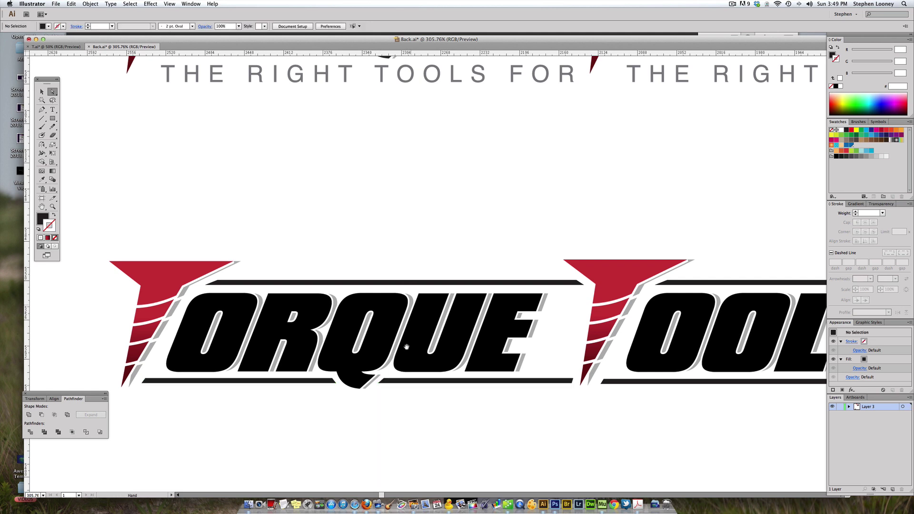
Compare the rebuilt logo's bars with the original logo and inspect the original's tagline.
left_click(440, 301, "alt+super")
left_click(439, 300, "alt+super")
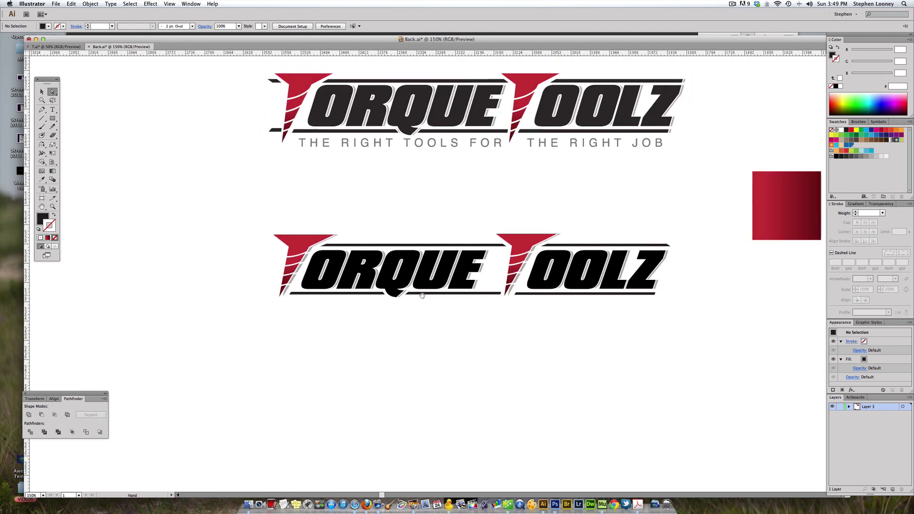
left_click_drag(425, 295, 404, 333)
left_click(42, 92)
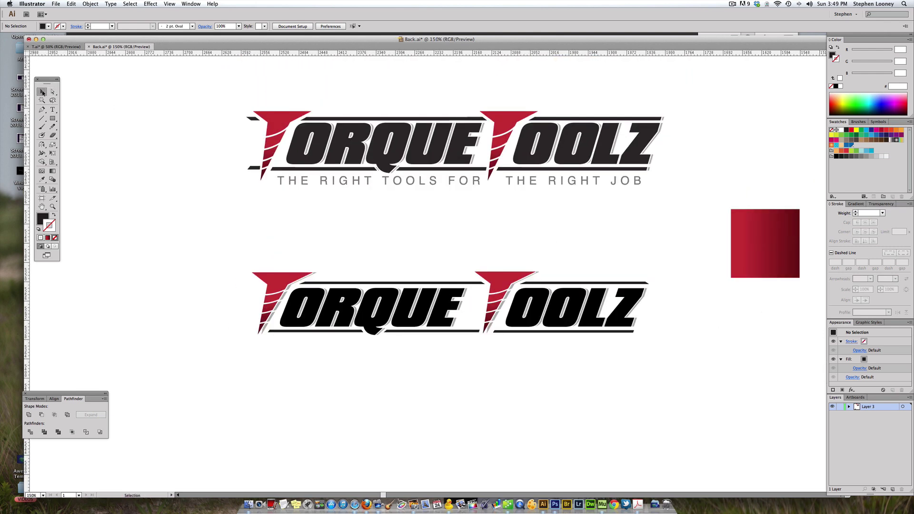
left_click_drag(213, 205, 668, 399)
left_click(425, 216, "alt+super")
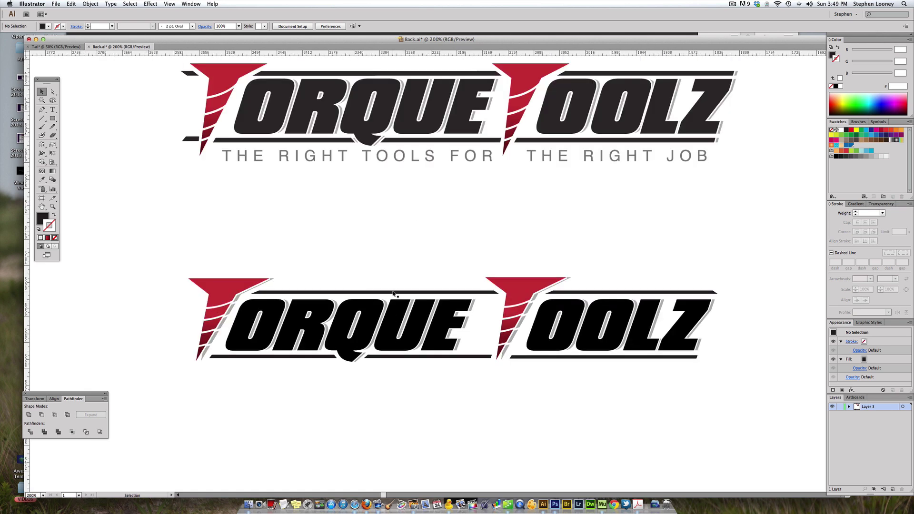
left_click(586, 293)
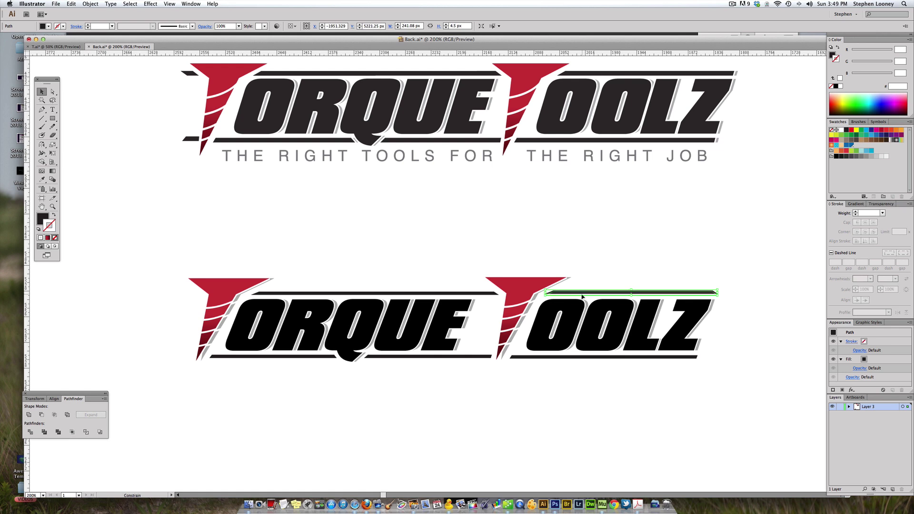
left_click(588, 284)
key("super+minus")
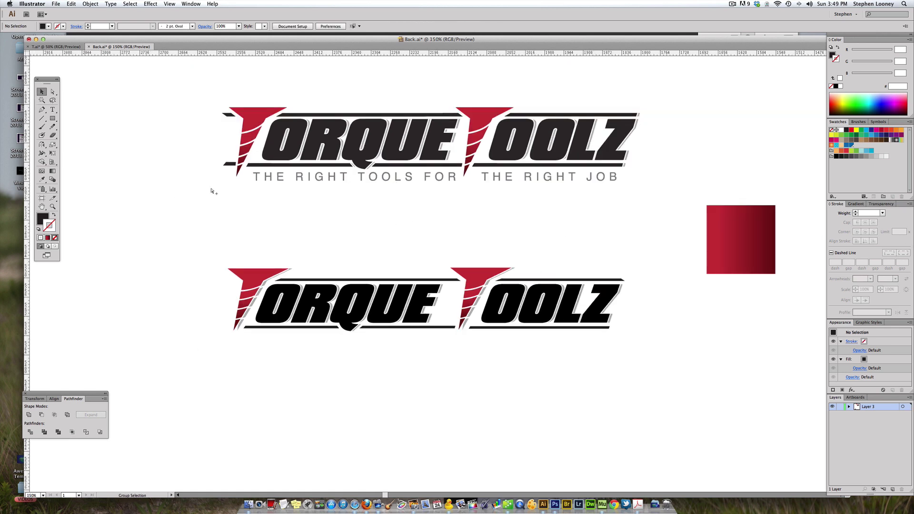
left_click(281, 179)
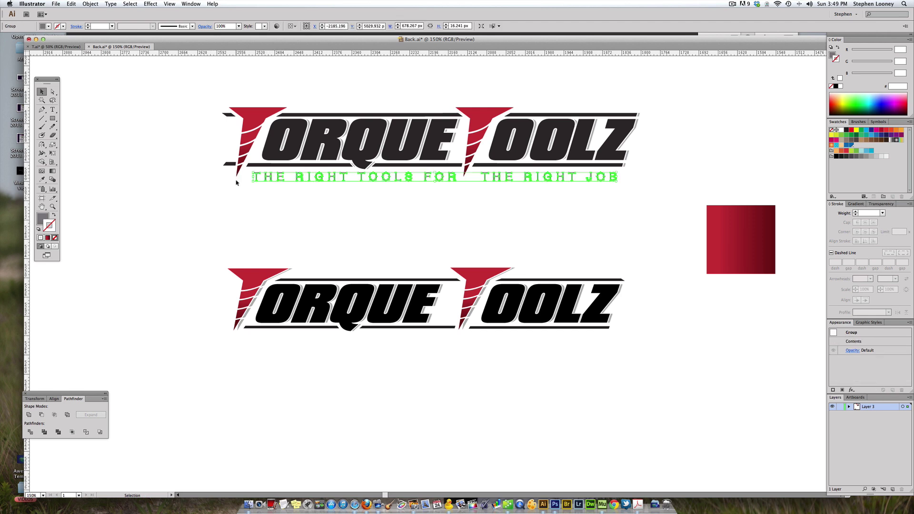
left_click(335, 202)
Add the tagline text "THE RIGHT TOOLS FOR THE RIGHT JOB" below the rebuilt logo.
left_click(52, 110)
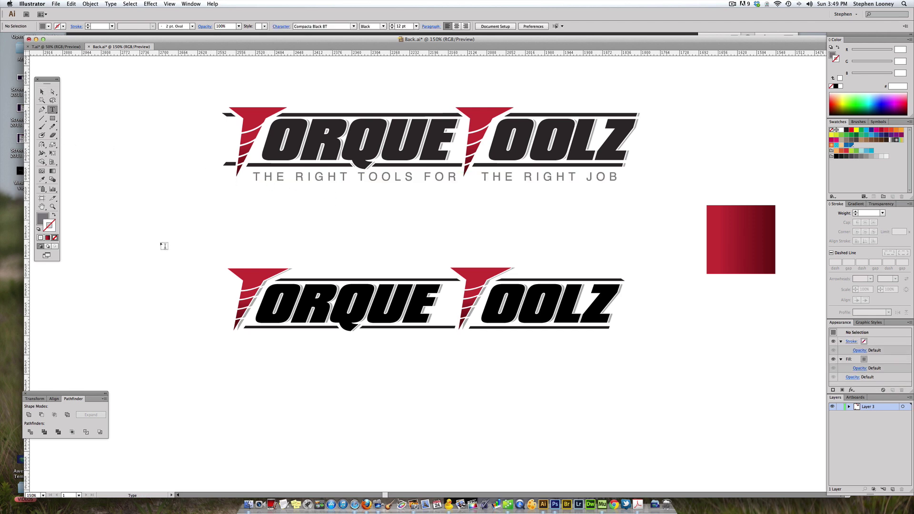
left_click(259, 345)
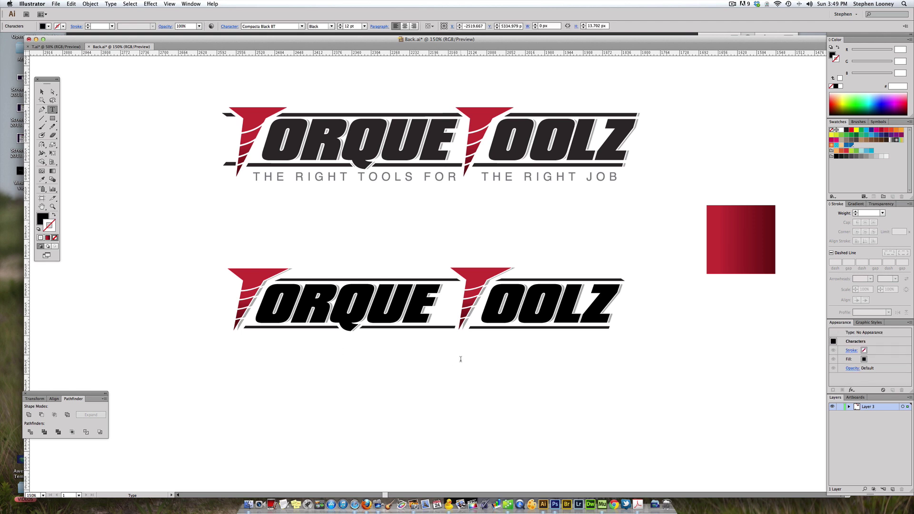
type("THE RIGHT")
key("BackSpace")
type("S FOR THE")
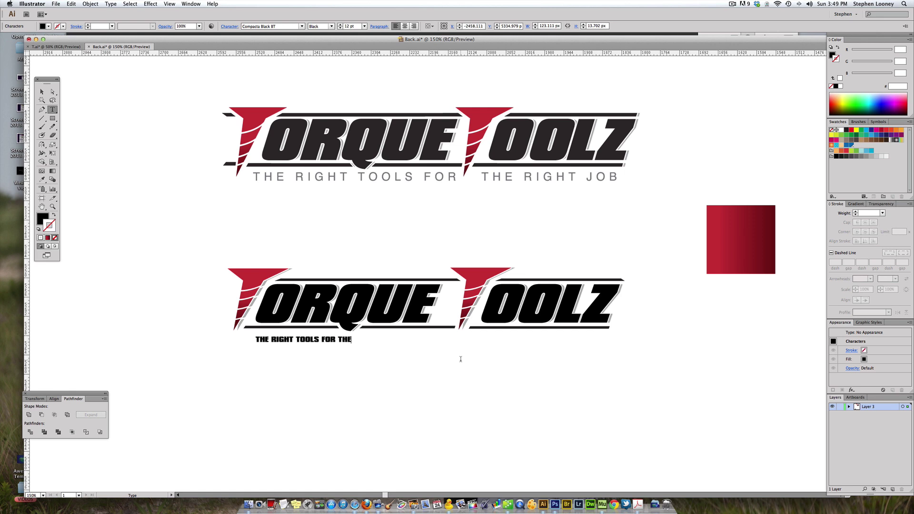
type(" RIGHT JOB")
key("Escape")
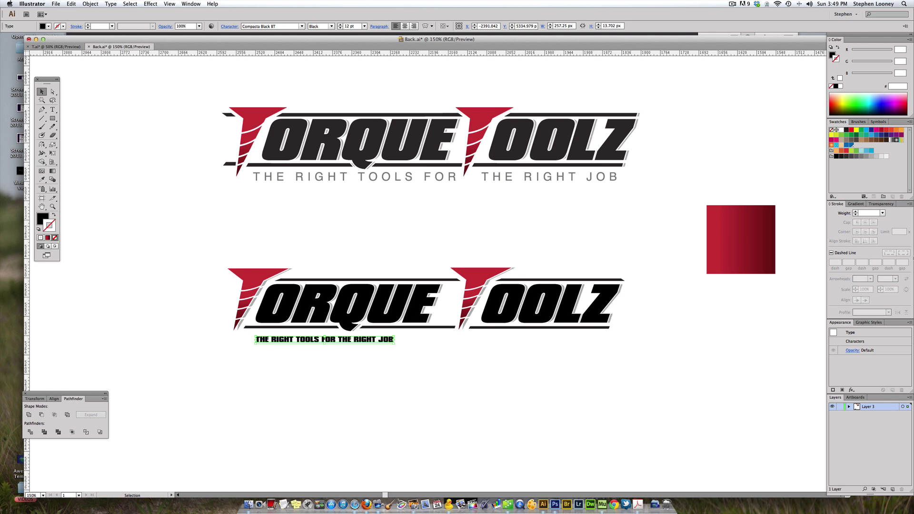
Set the tagline in Helvetica Light and scale it up to about 20.43 pt.
left_click(296, 26)
type("Helvetica")
key("Return")
left_click(332, 27)
left_click(328, 31)
left_click_drag(376, 343, 424, 345)
Increase the tagline's tracking so the letters spread across nearly the full width of the logo.
left_click(229, 27)
left_click(220, 68)
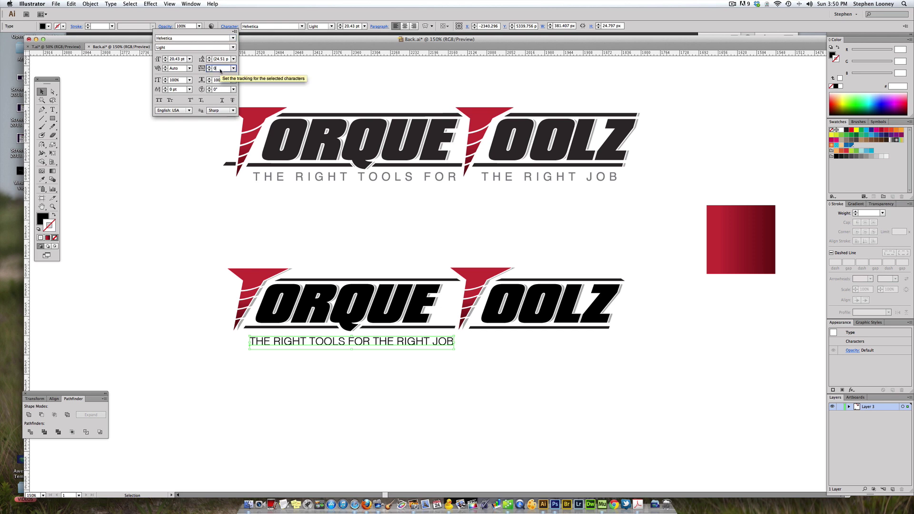
scroll(219, 71, "up", 20)
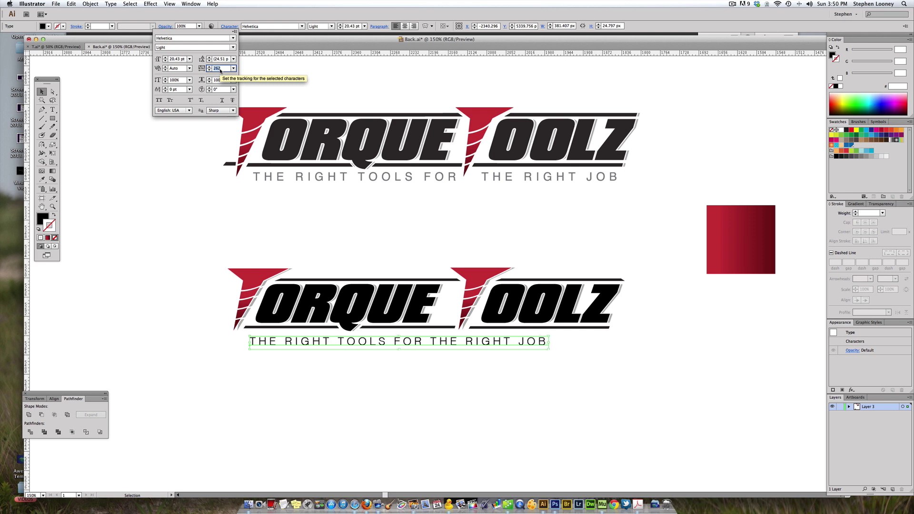
scroll(220, 71, "up", 20)
scroll(220, 71, "down", 3)
left_click(627, 376)
left_click(627, 376)
Scale the tagline down to the logo's width and place it just beneath the lower bars.
left_click(645, 342)
left_click_drag(654, 349, 590, 339)
left_click(461, 244)
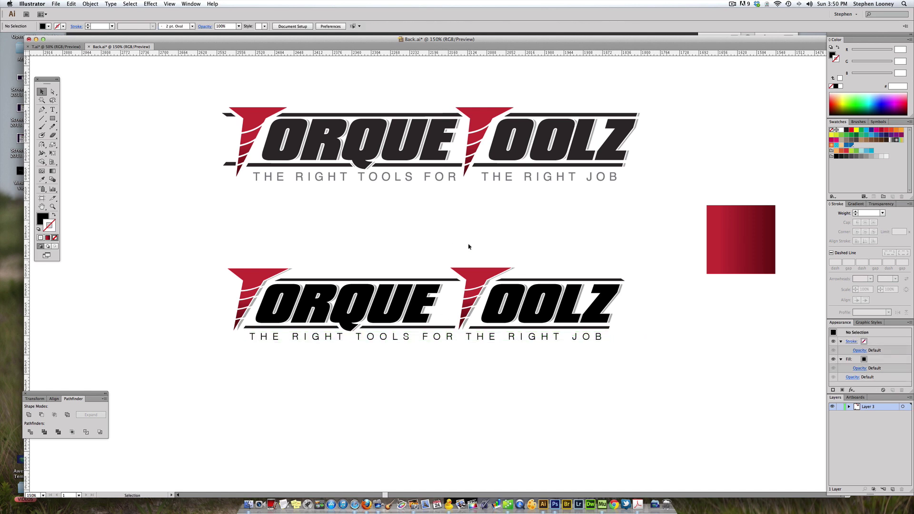
Stretch both screw Ts downward together so their tips reach past the tagline, and shift them slightly away from the letters that follow.
left_click(481, 273)
left_click_drag(239, 248, 259, 273)
left_click_drag(370, 329, 371, 343)
left_click_drag(486, 279, 482, 280)
left_click(500, 237)
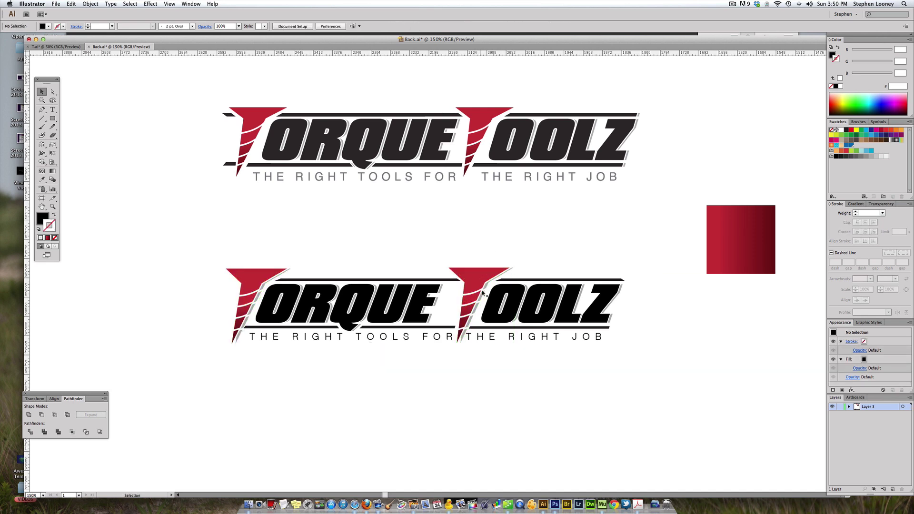
Fine-tune the ends of the lower black accent bars on either side of the second screw T.
key("super+space")
left_click_drag(394, 225, 501, 335)
left_click(433, 323)
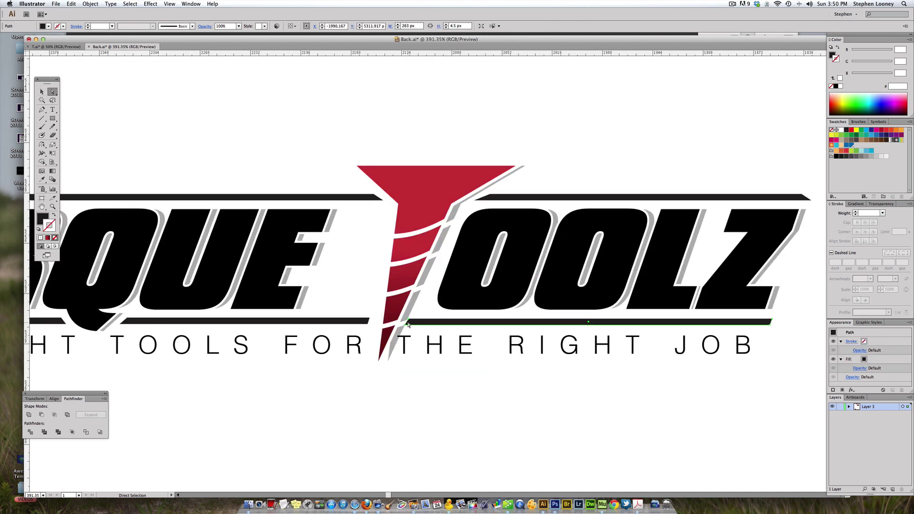
left_click(371, 322)
left_click_drag(373, 325, 374, 325)
left_click(373, 271)
left_click(373, 271, "alt+super")
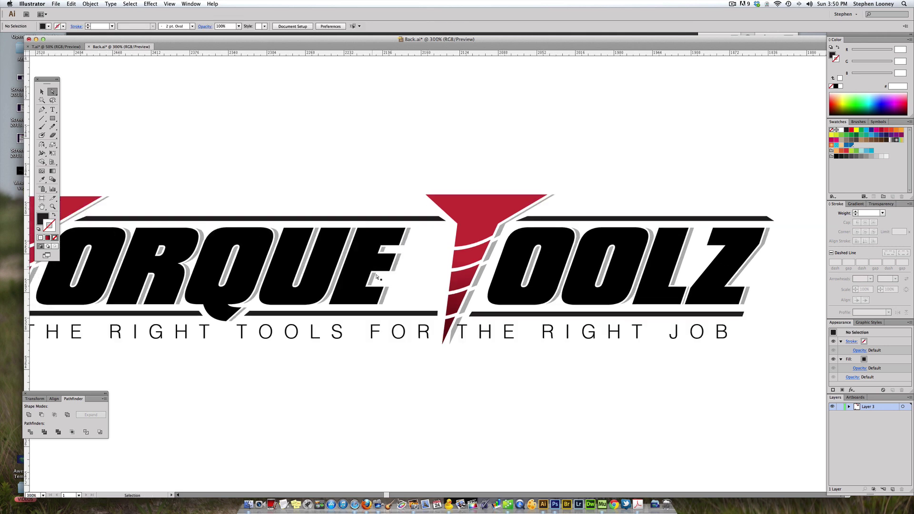
Insert extra space before the second THE in the tagline so the words clear the second screw T's tip.
left_click(420, 311, "alt+super")
left_click_drag(435, 310, 398, 353)
key("t")
left_click(462, 362)
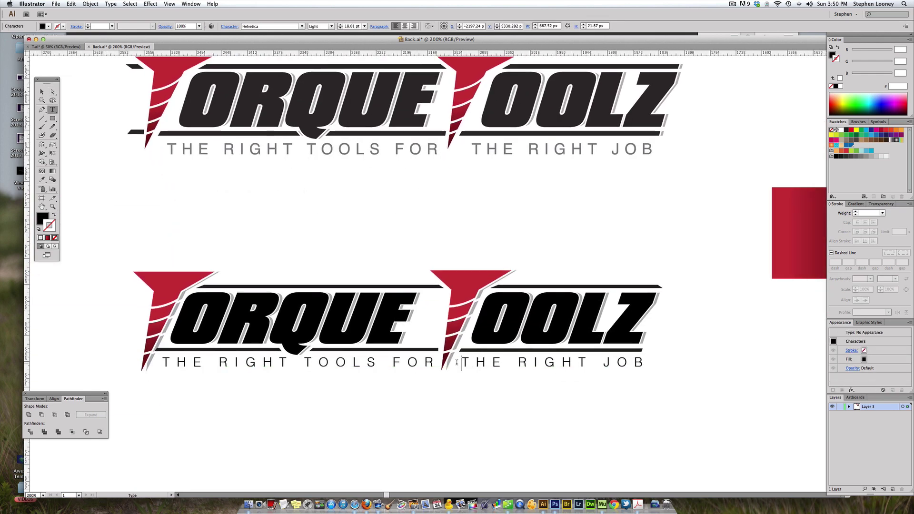
key("Escape")
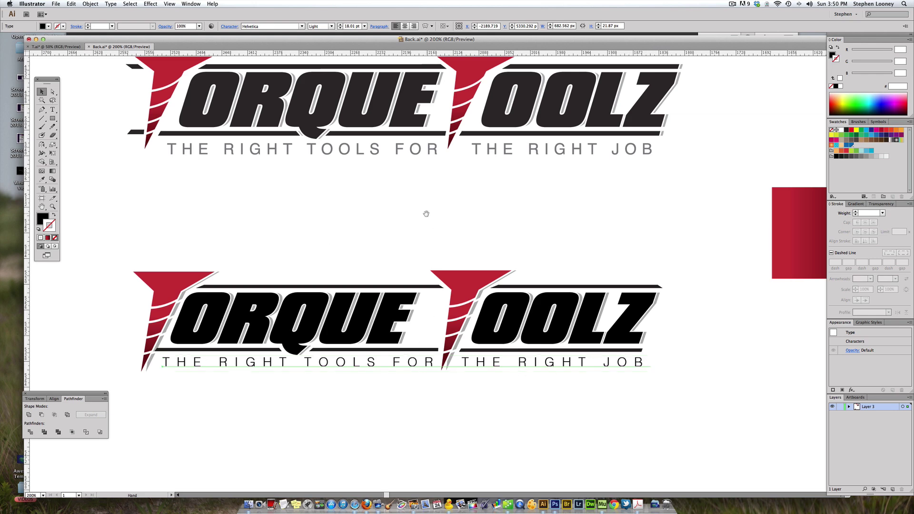
Examine the tagline's gap around the second screw T and its alignment with the lower bars.
left_click(422, 251, "alt+super")
left_click(422, 251, "alt+super")
left_click(311, 270)
left_click_drag(243, 259, 588, 371)
left_click(581, 352)
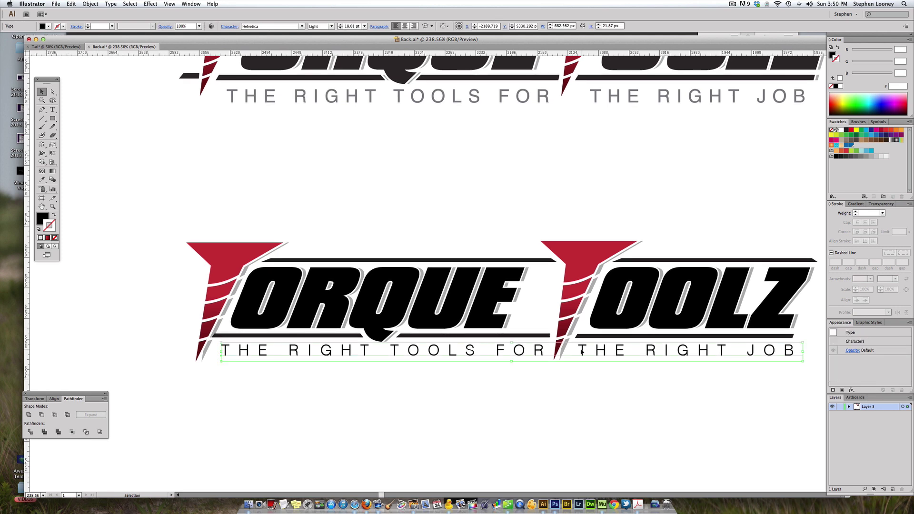
left_click(469, 308, "alt+super")
left_click_drag(490, 322, 484, 339)
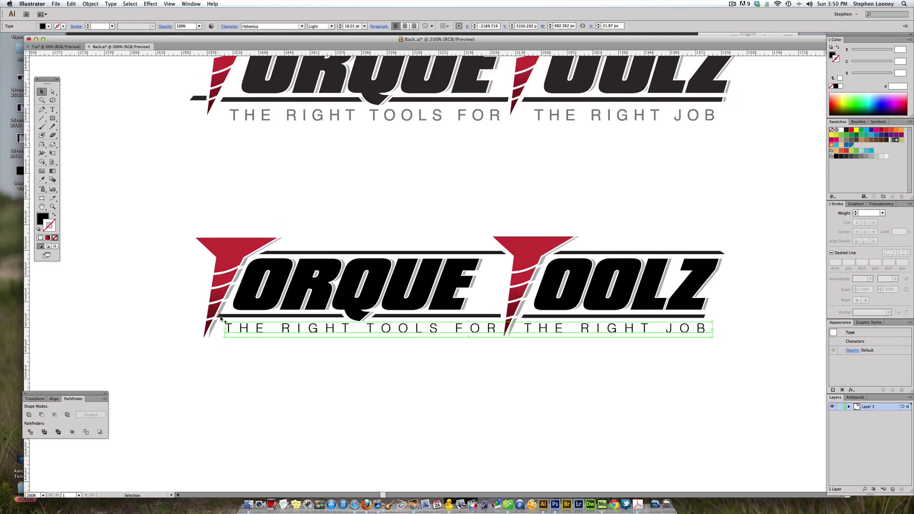
Leave text editing at the start of the tagline and select the whole tagline as an object.
double_click(229, 329)
double_click(236, 327)
key("Escape")
left_click(367, 357)
left_click(584, 329)
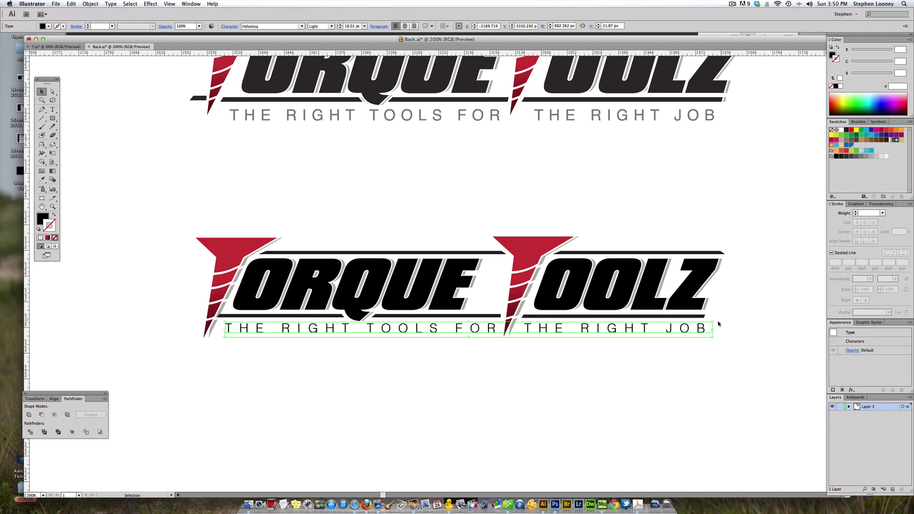